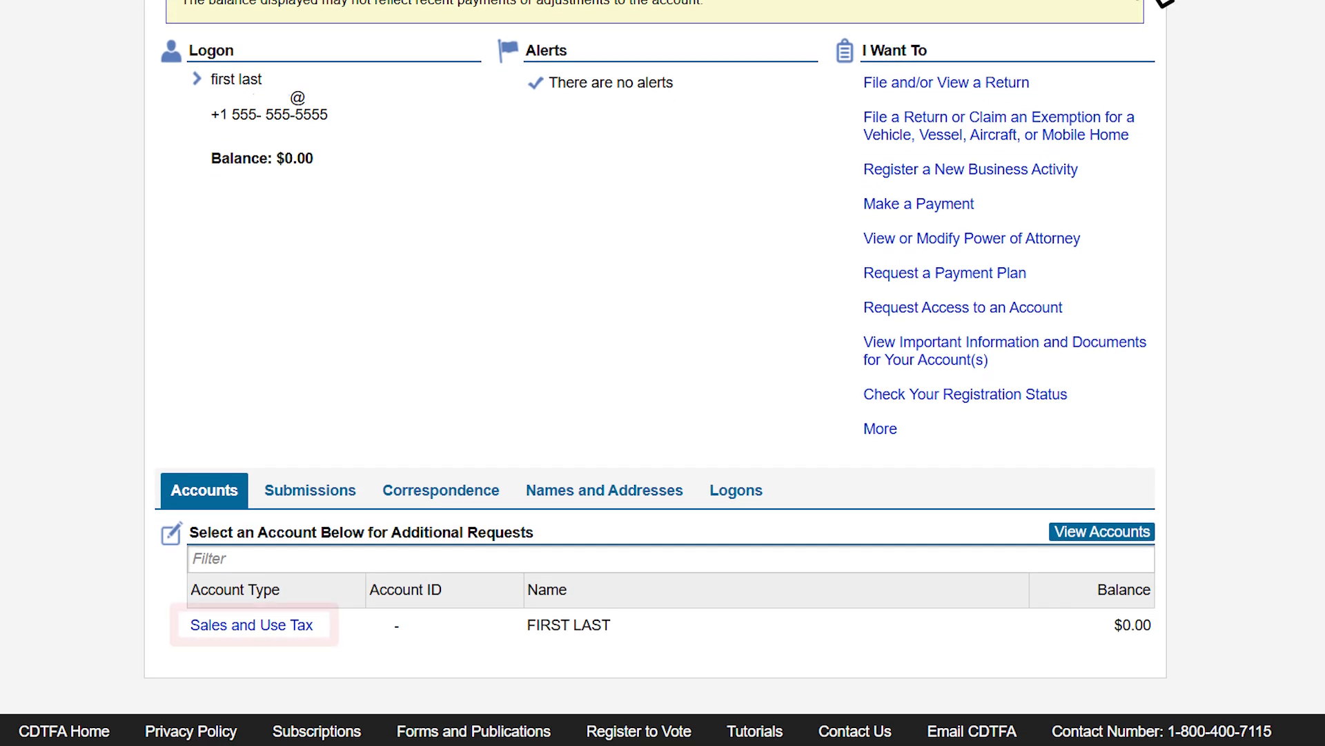
# Start the 31-Dec-2024 return for the Sales and Use Tax account and answer No to both business activity questions.
pyautogui.click(250, 623)
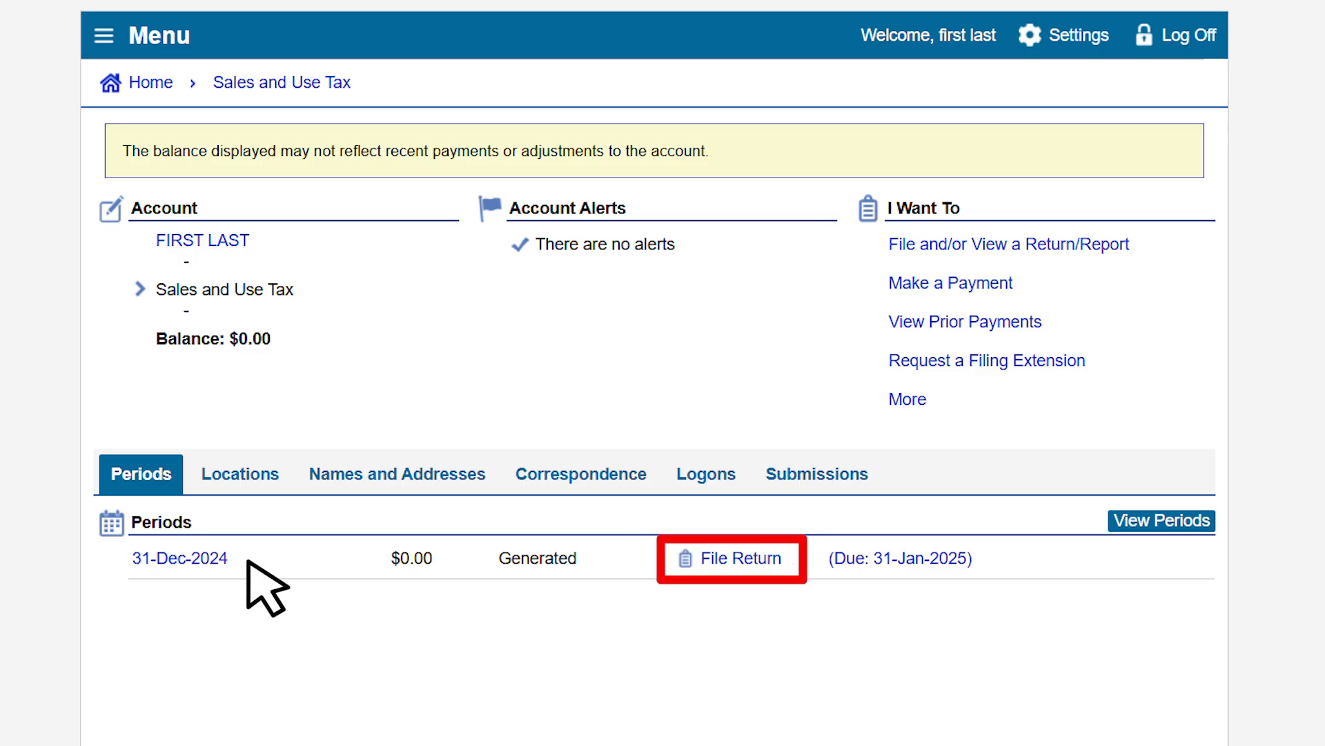
pyautogui.click(753, 560)
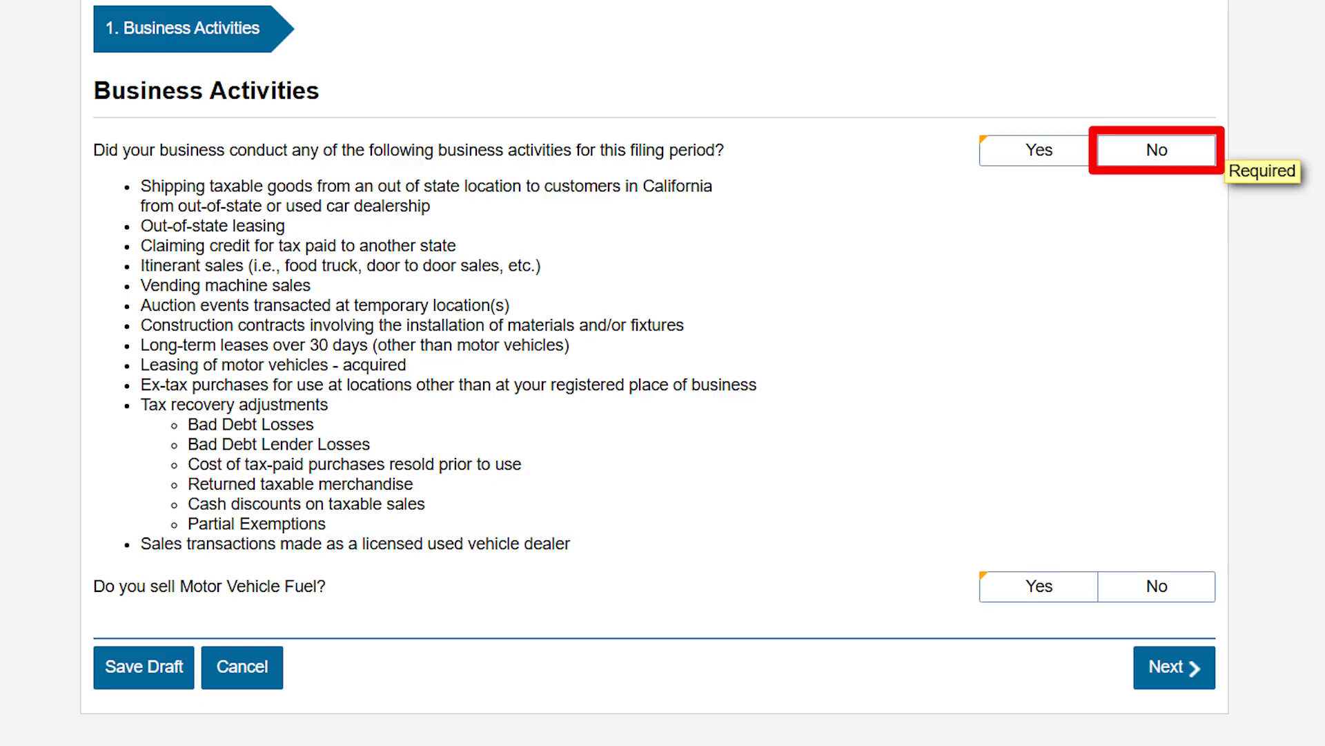
pyautogui.click(1160, 165)
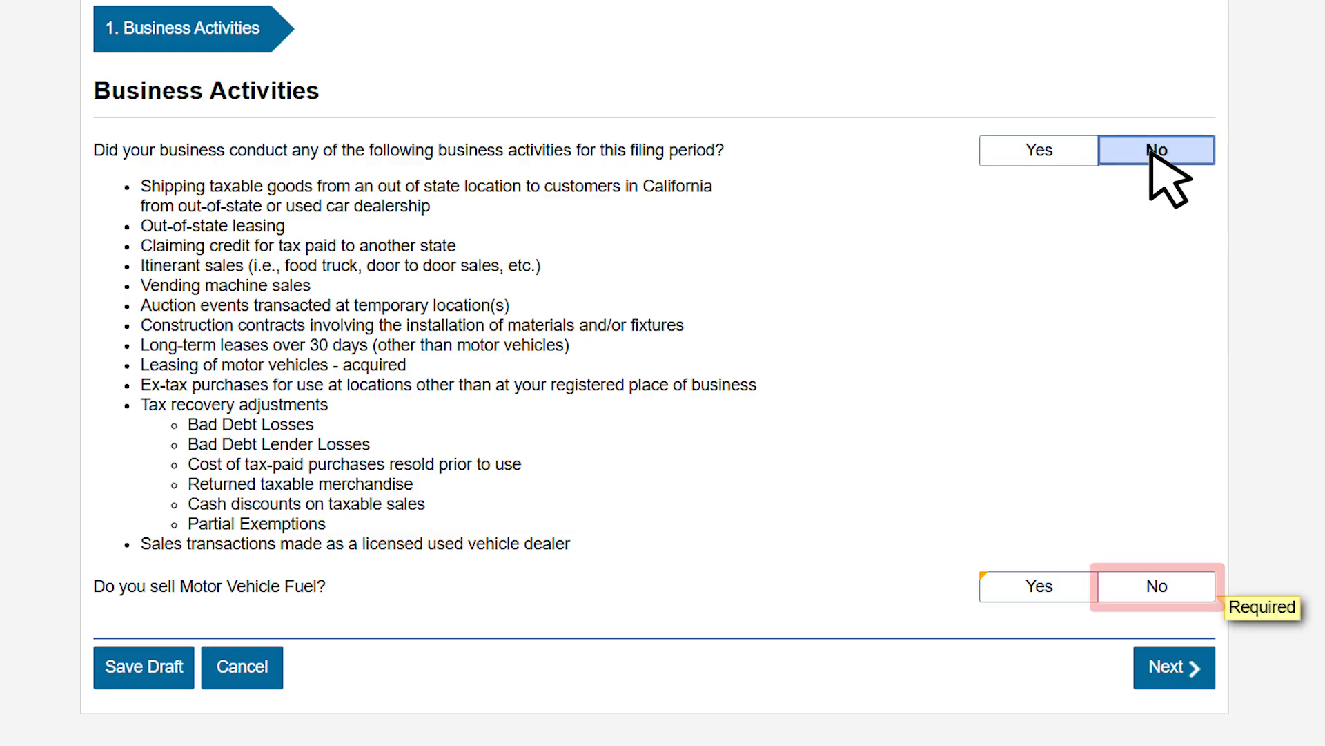
pyautogui.click(1151, 583)
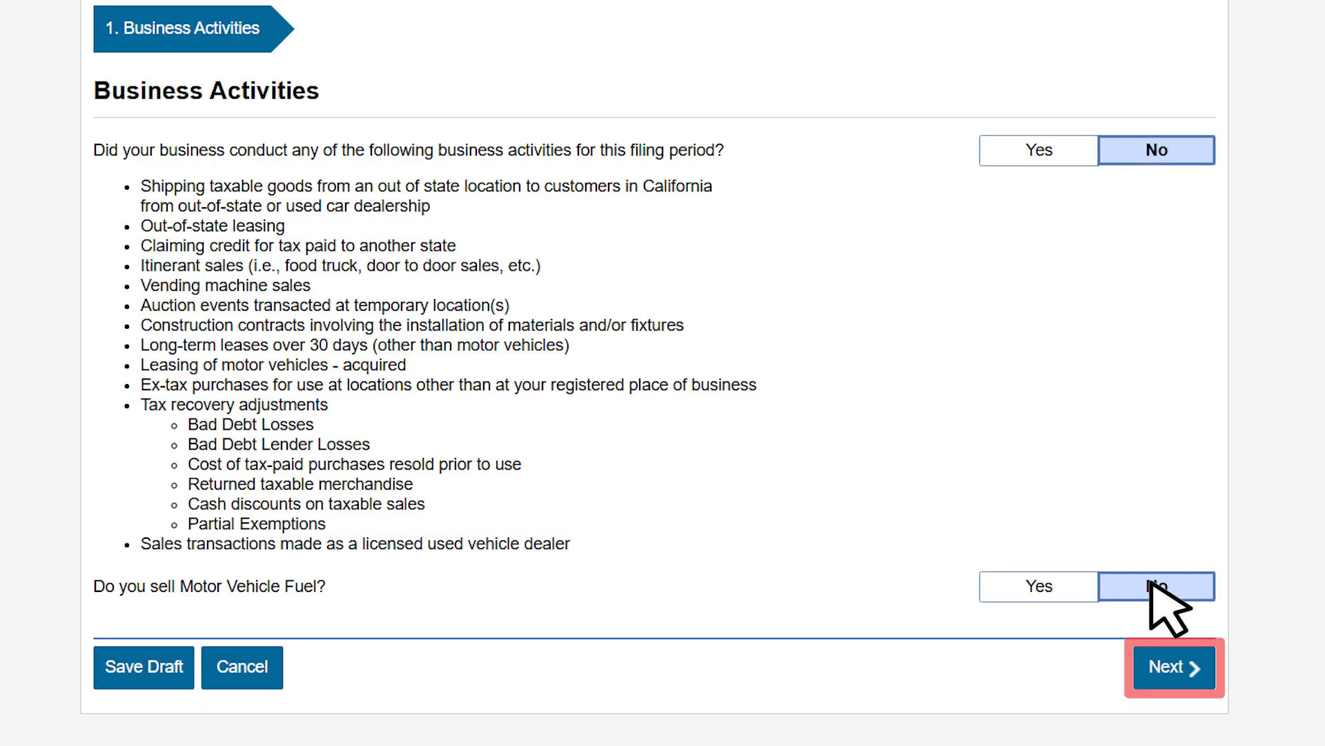
pyautogui.click(1152, 659)
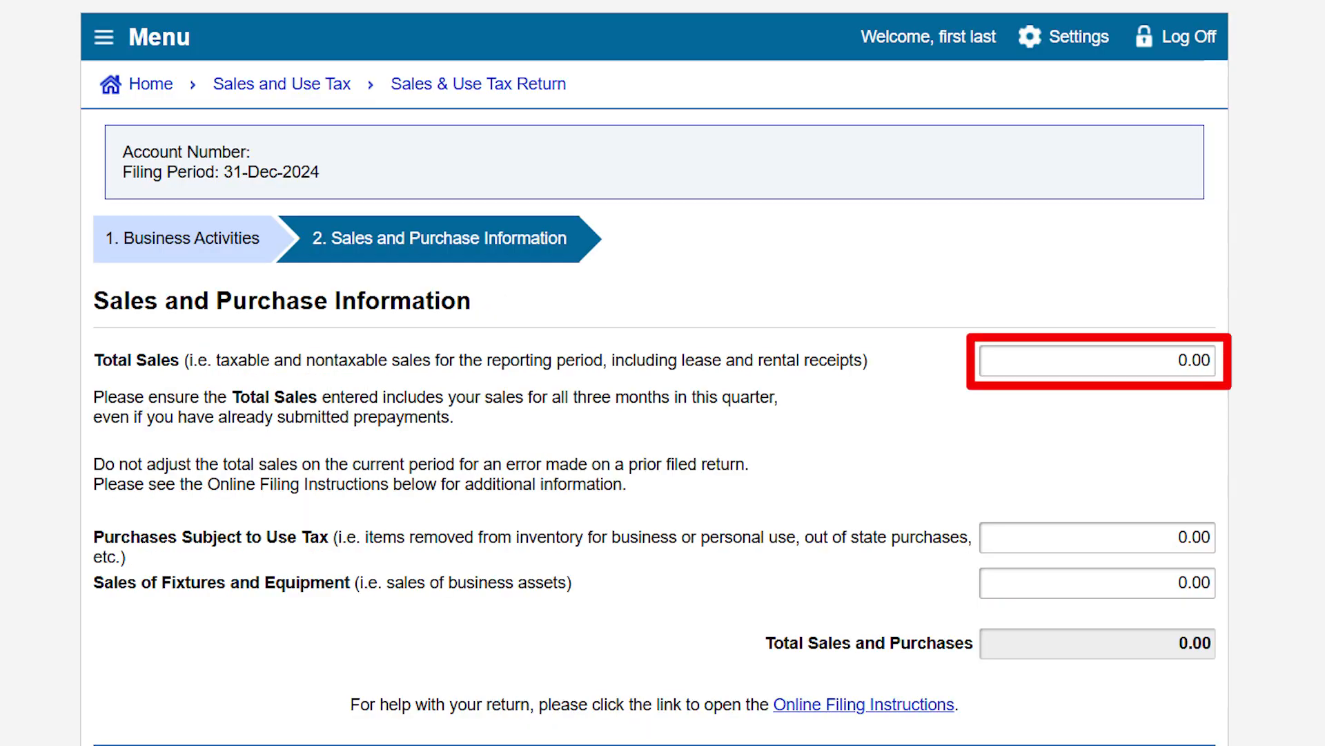
# Enter 150,000.00 as total sales and save the return as a draft, confirming with the account password.
pyautogui.write('150000')
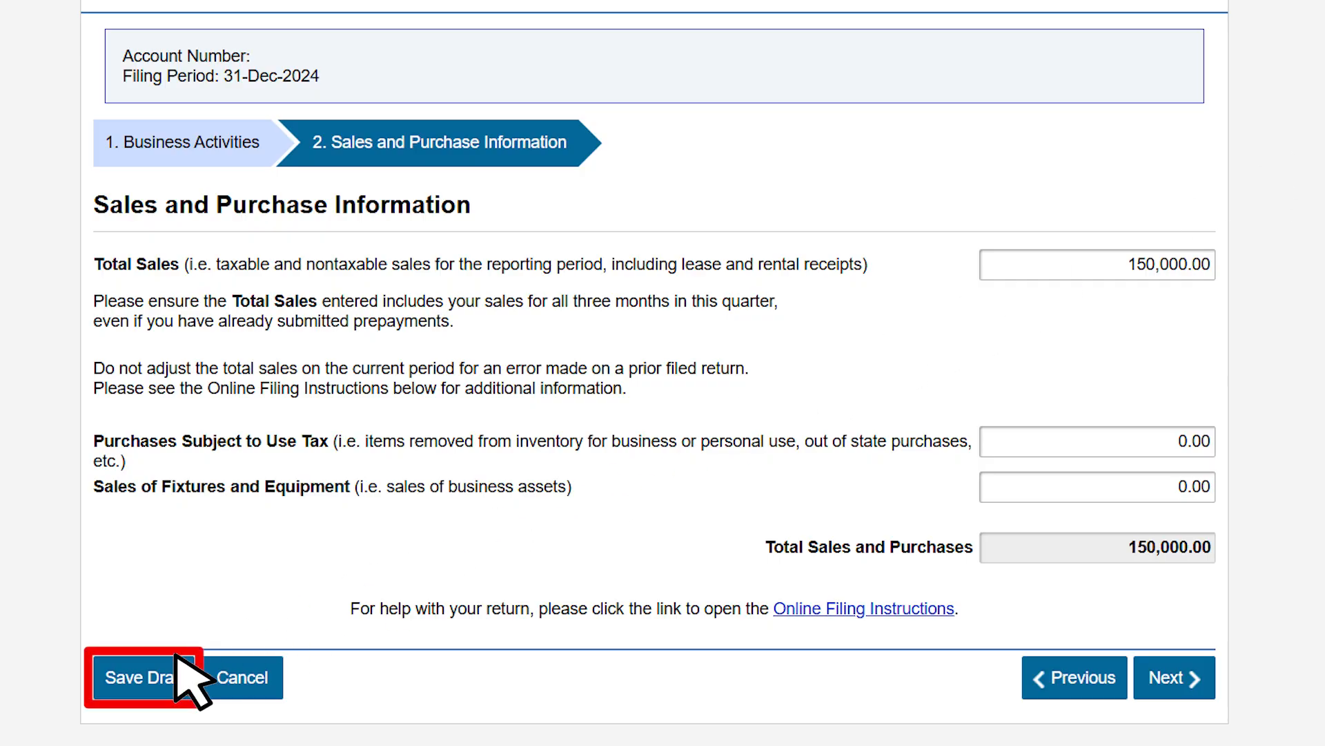
pyautogui.click(138, 676)
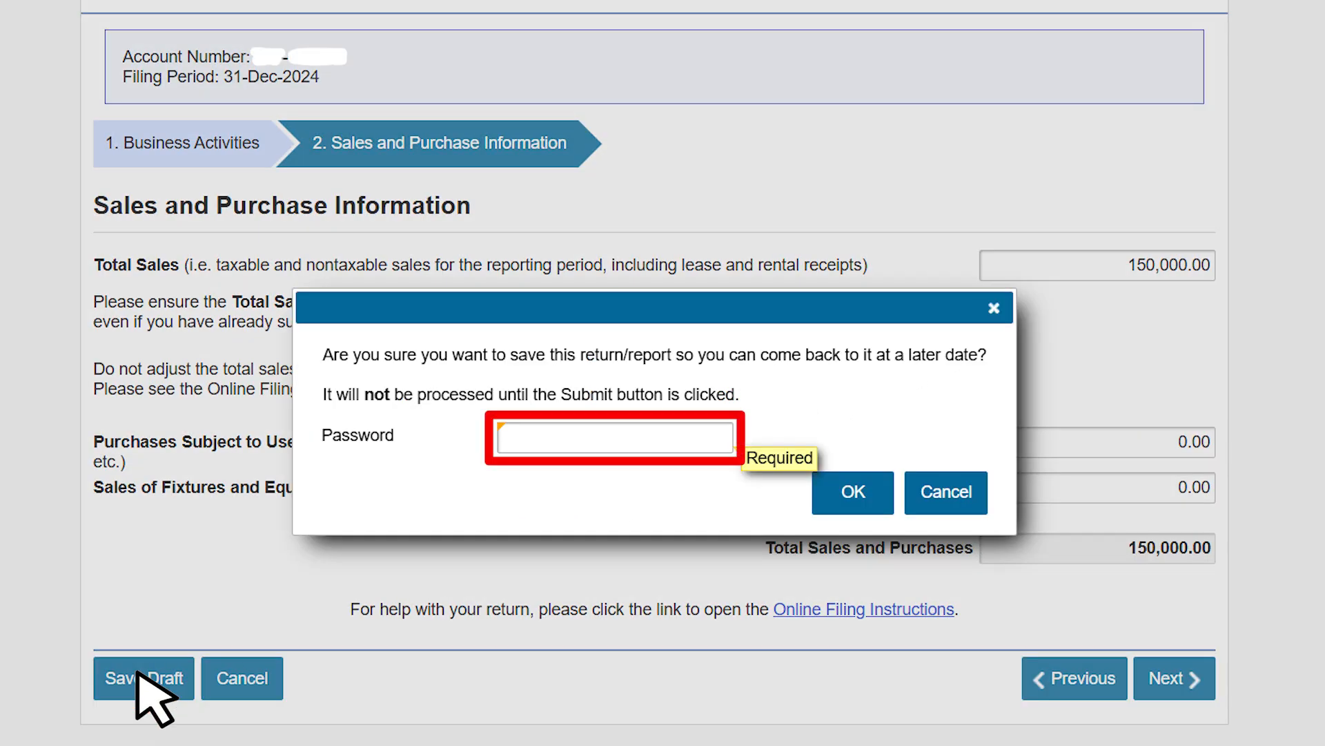
pyautogui.hotkey('ctrl', 'v')
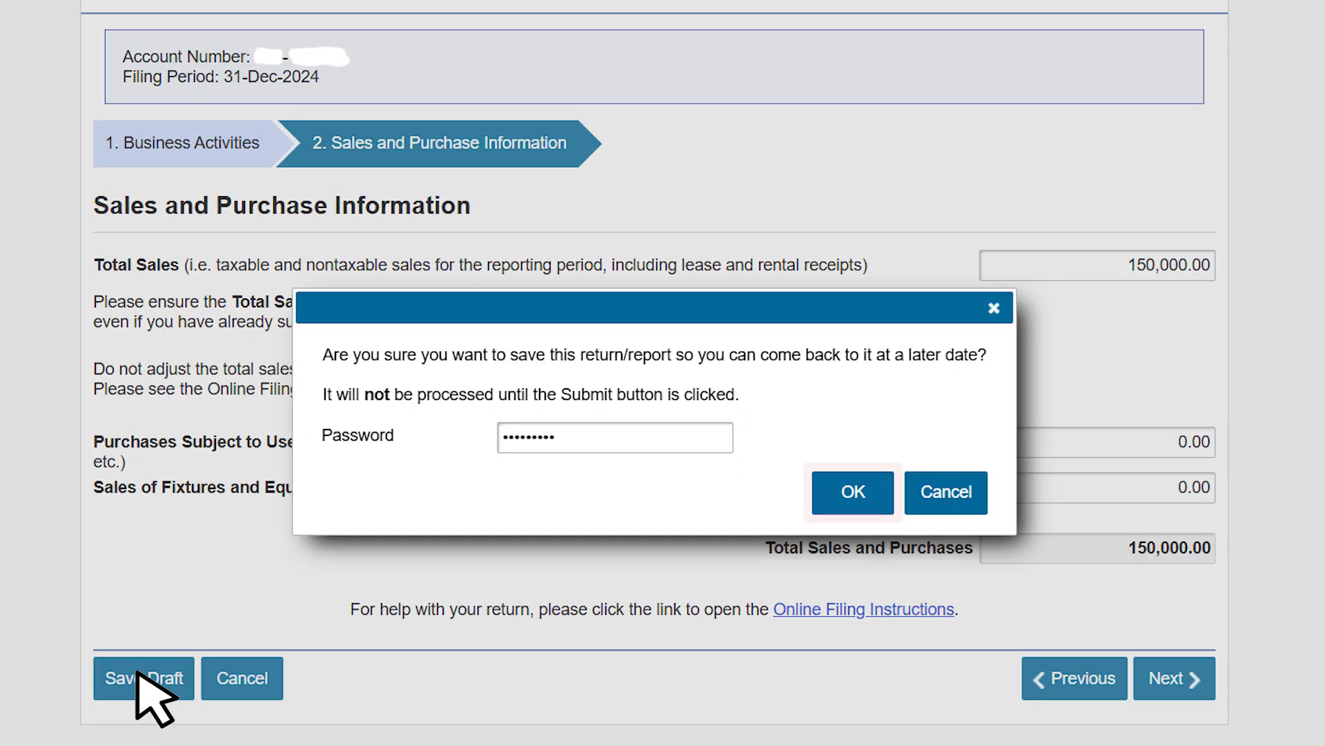
pyautogui.click(871, 492)
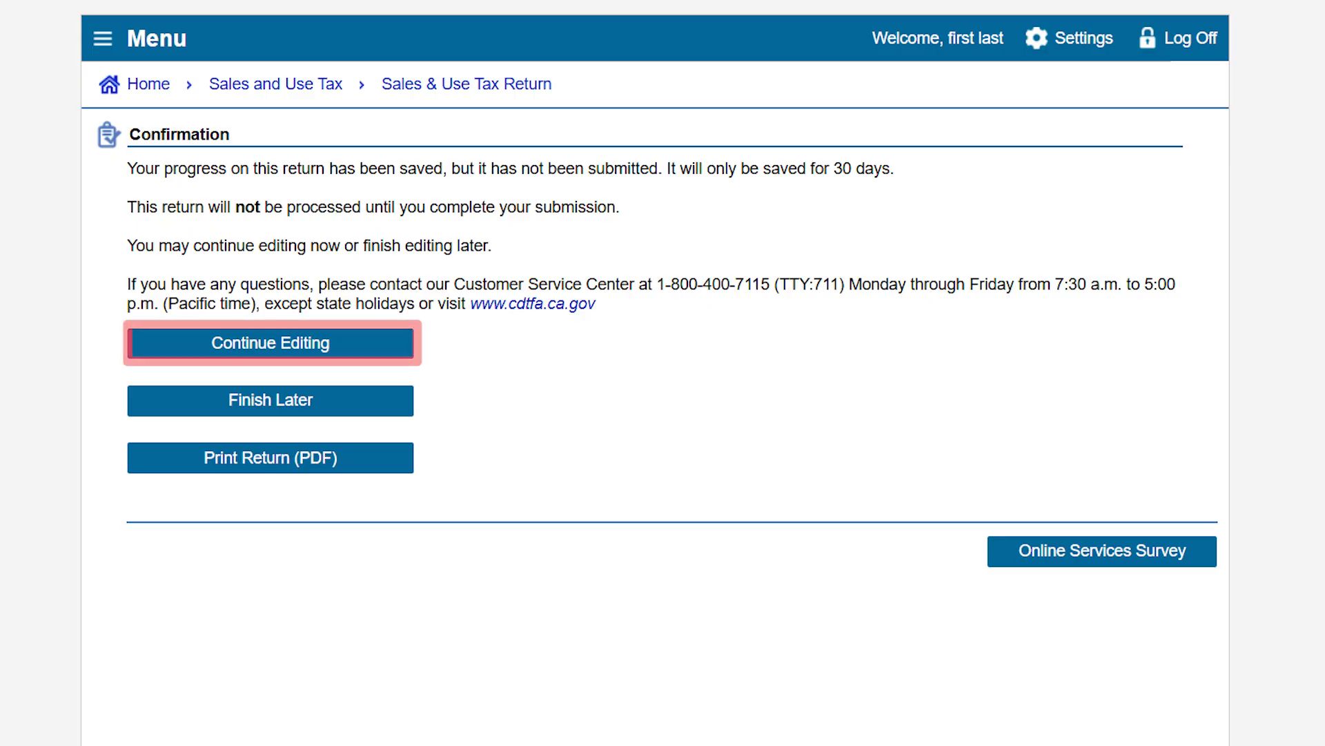
# Resume editing the saved return and proceed to nontaxable sales, leaving state-designated fairground sales at 0.00.
pyautogui.click(316, 345)
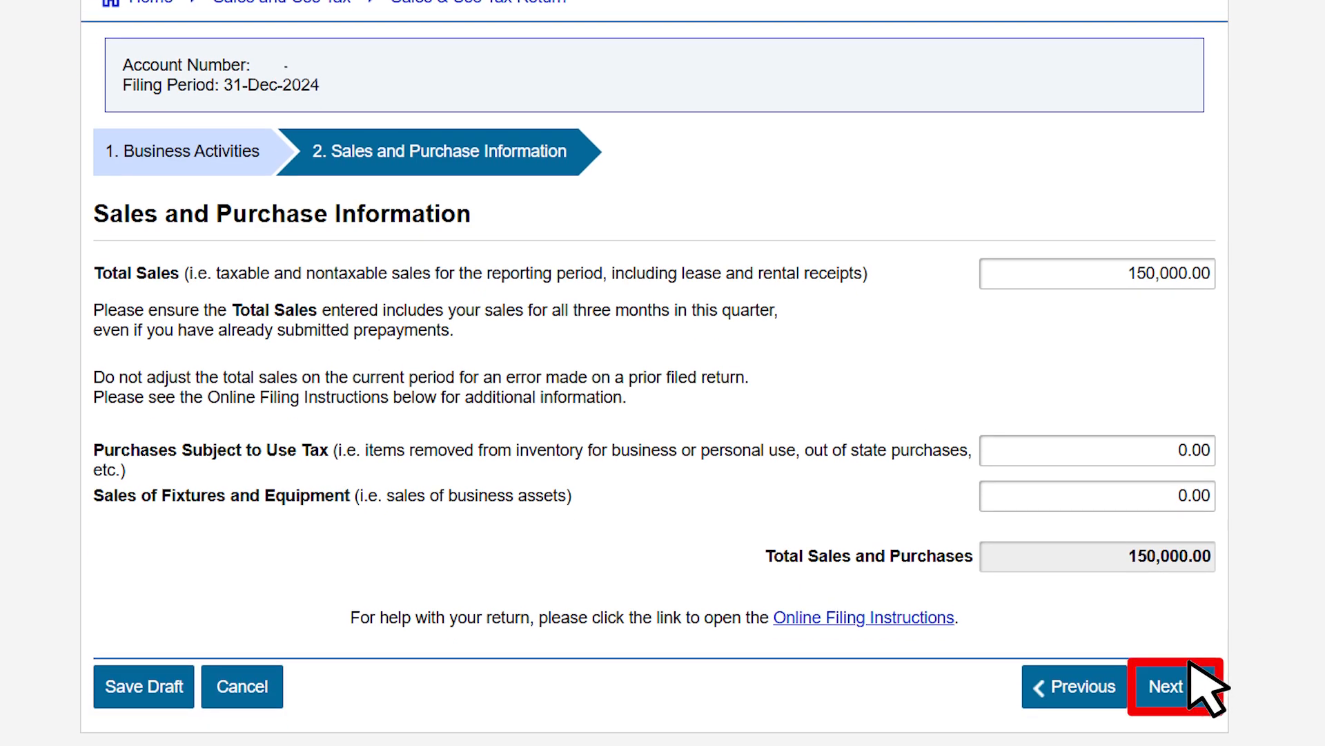
pyautogui.click(1169, 673)
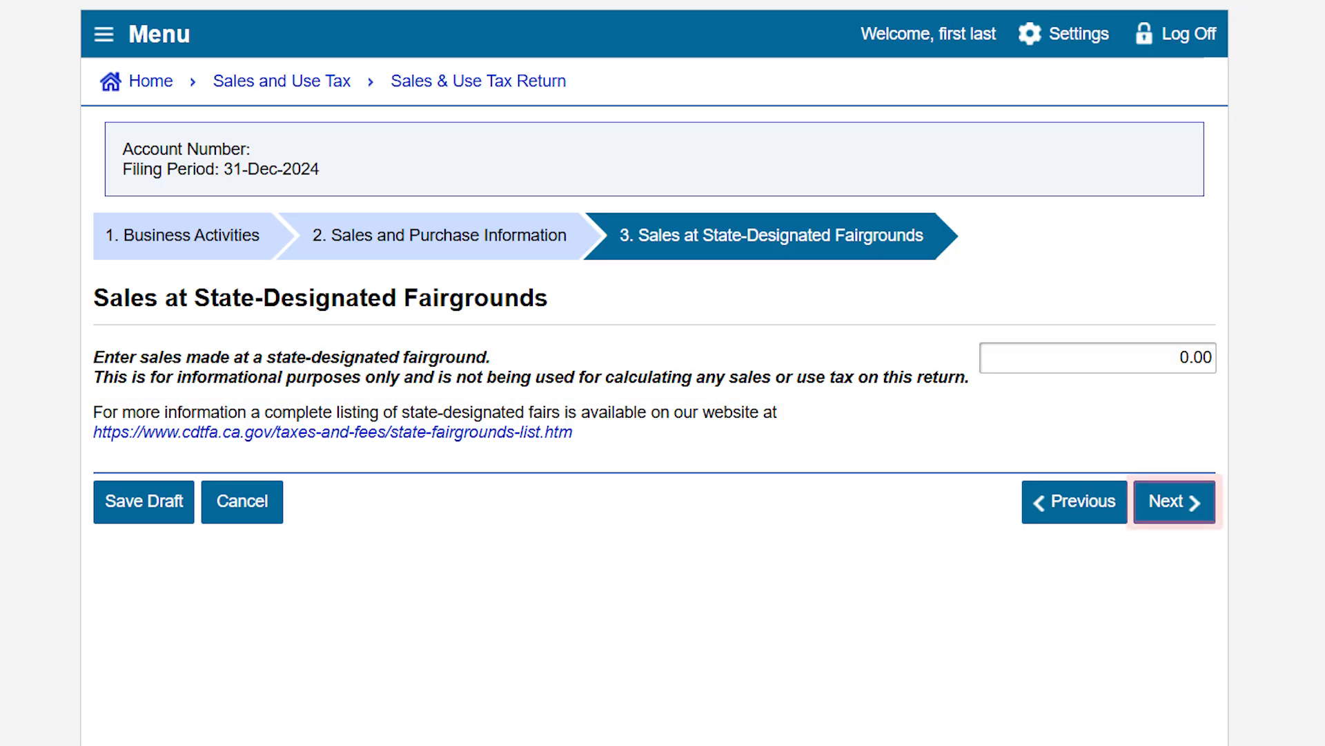
pyautogui.click(1175, 497)
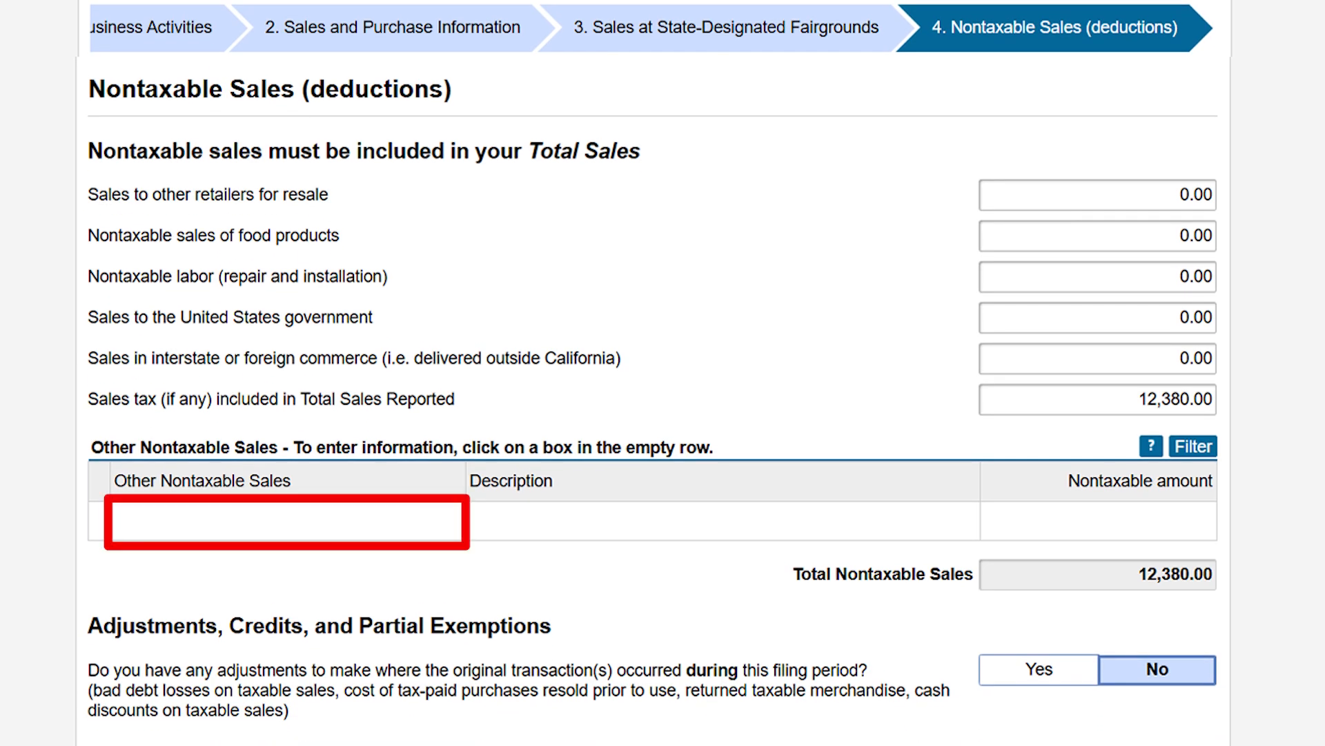
# Report 12,380.00 as sales tax included in total sales, leave other deductions empty and continue to Schedule C.
pyautogui.click(278, 509)
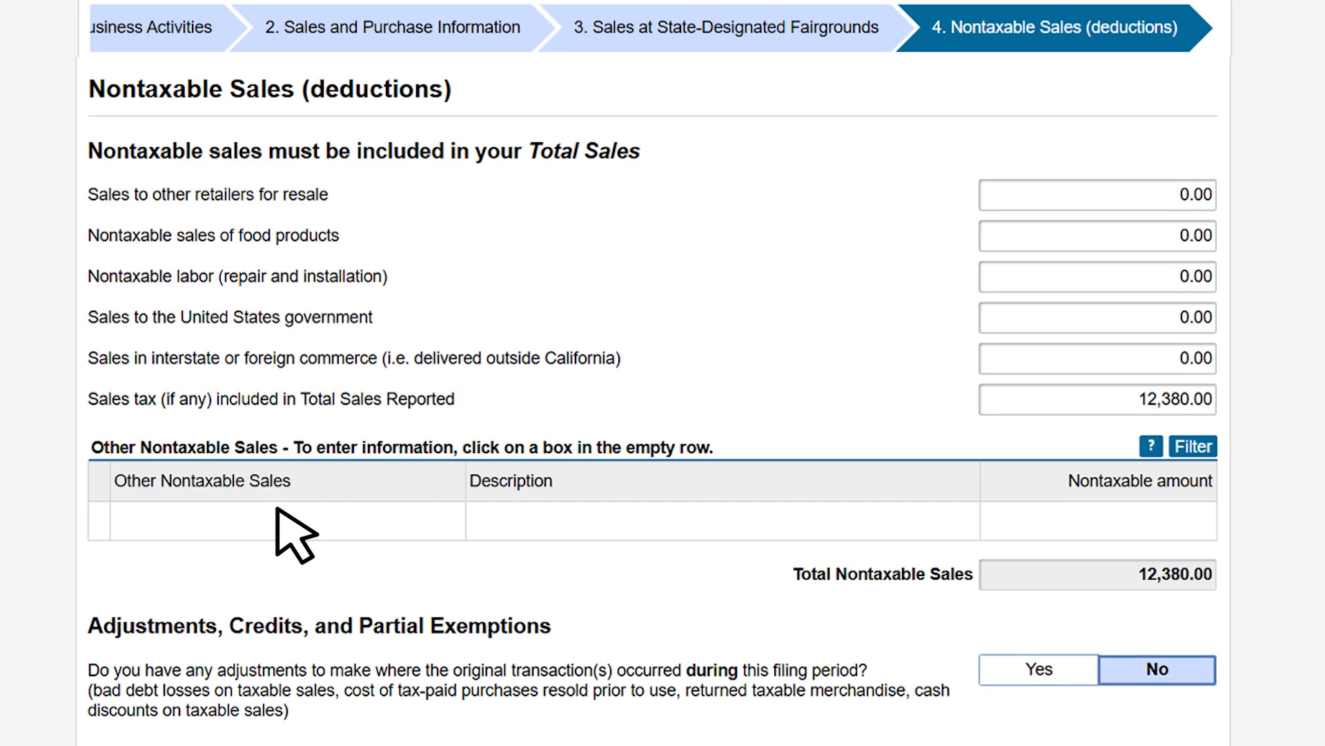
pyautogui.scroll(-5, 277, 510)
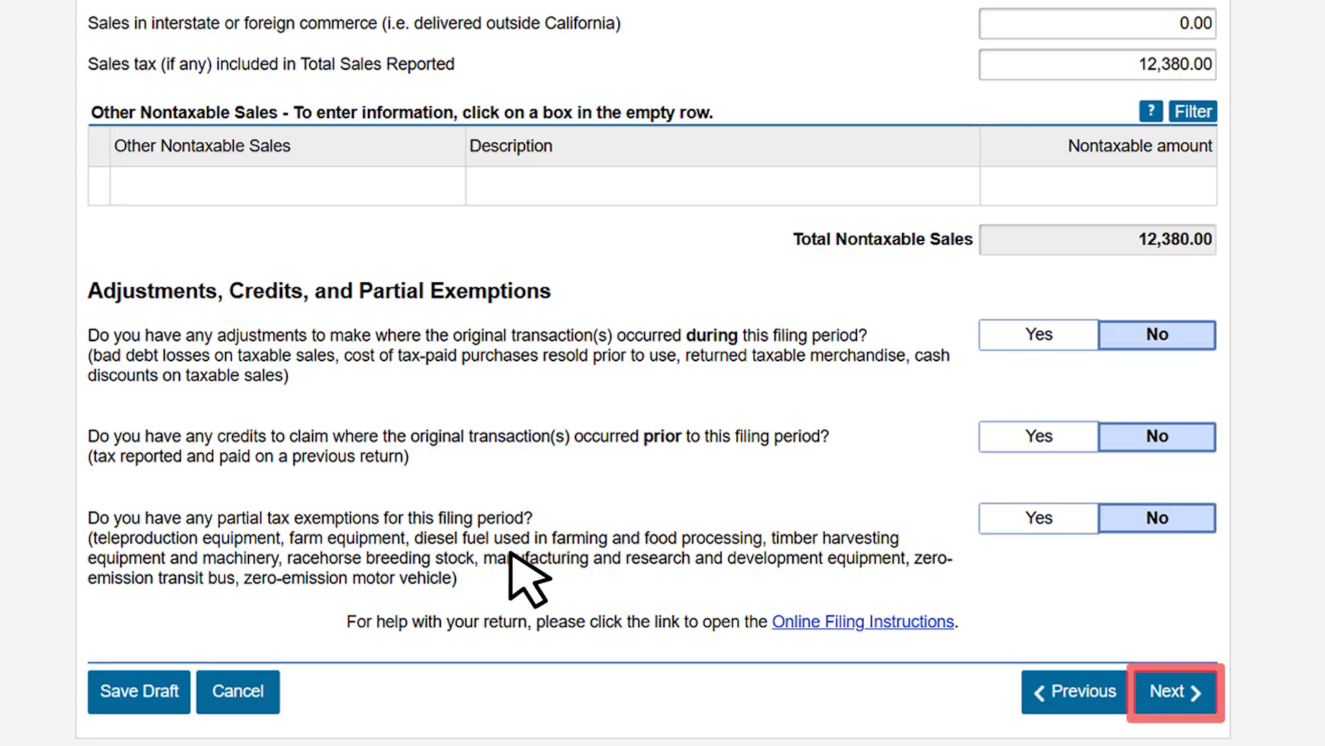
pyautogui.click(1180, 692)
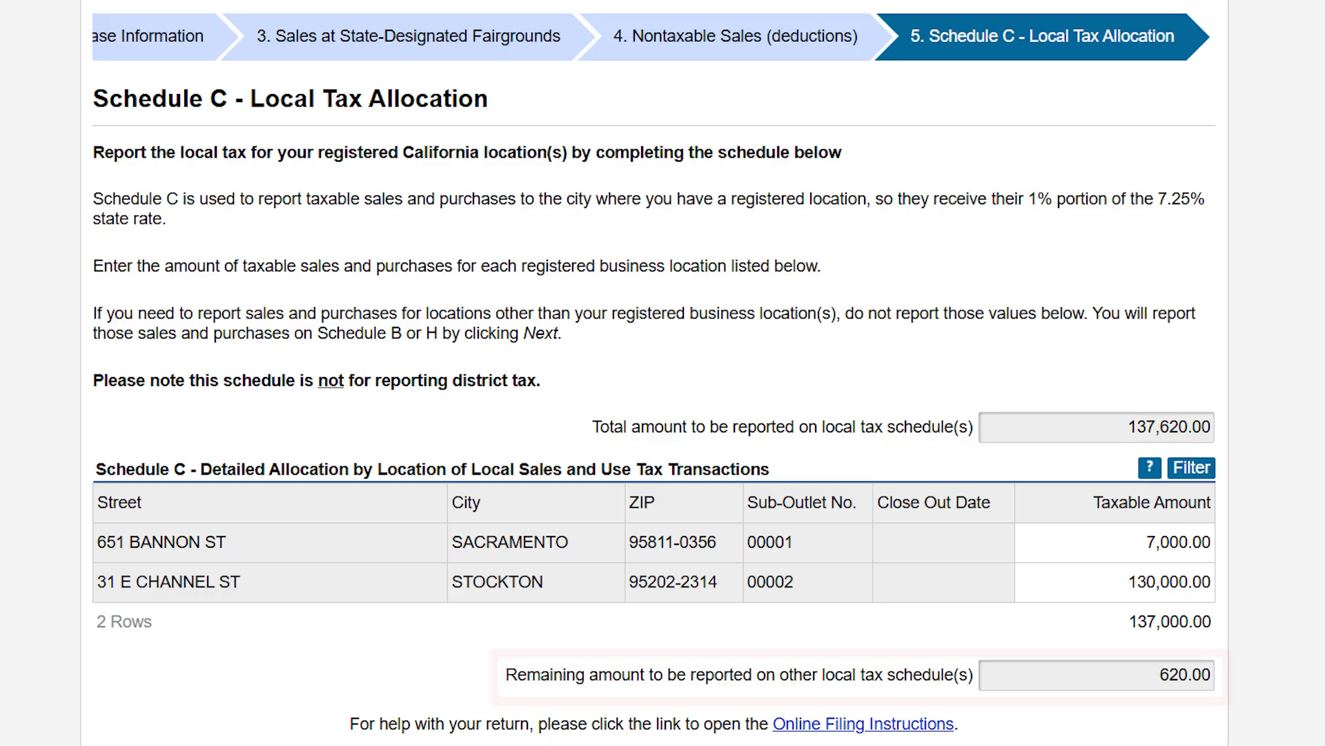
# Allocate 7,000.00 to Sacramento and 130,000.00 to Stockton on Schedule C, and answer Yes to reporting sales on Schedule B.
pyautogui.scroll(-1, 655, 372)
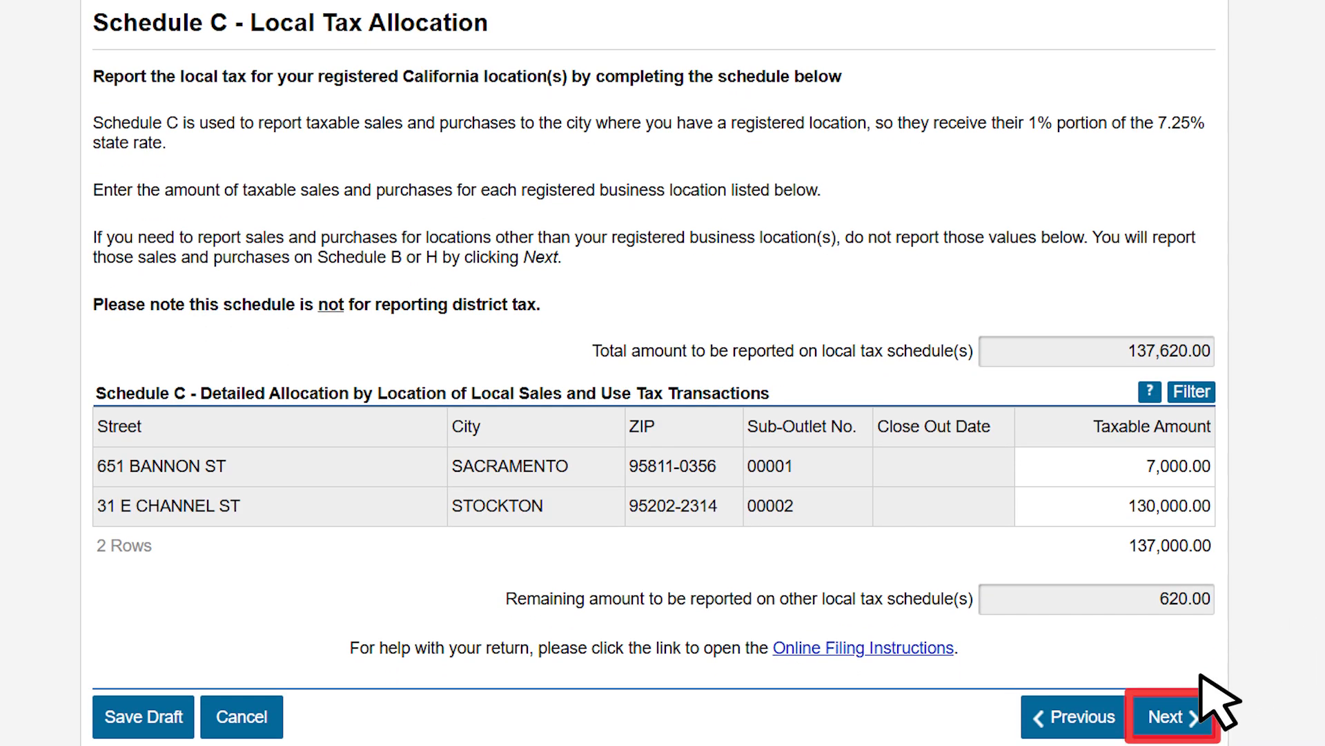
pyautogui.click(1177, 694)
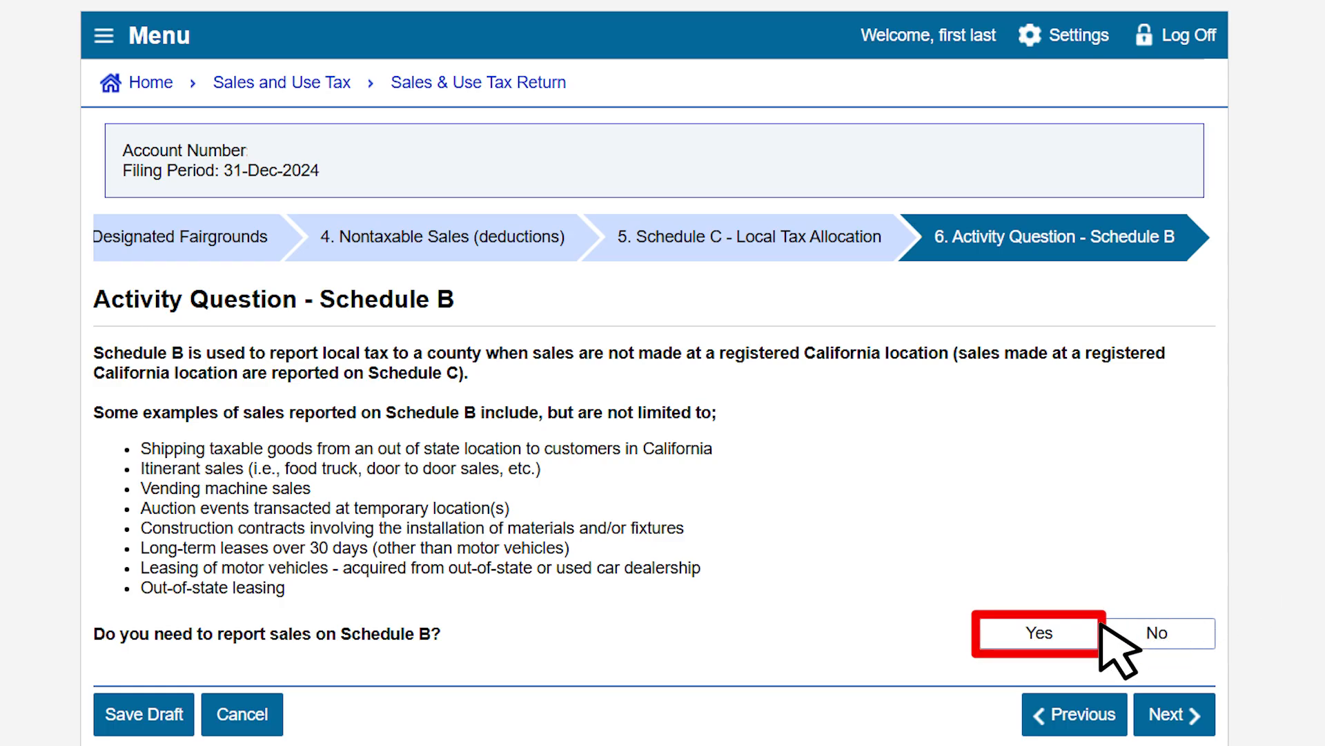
pyautogui.click(1048, 630)
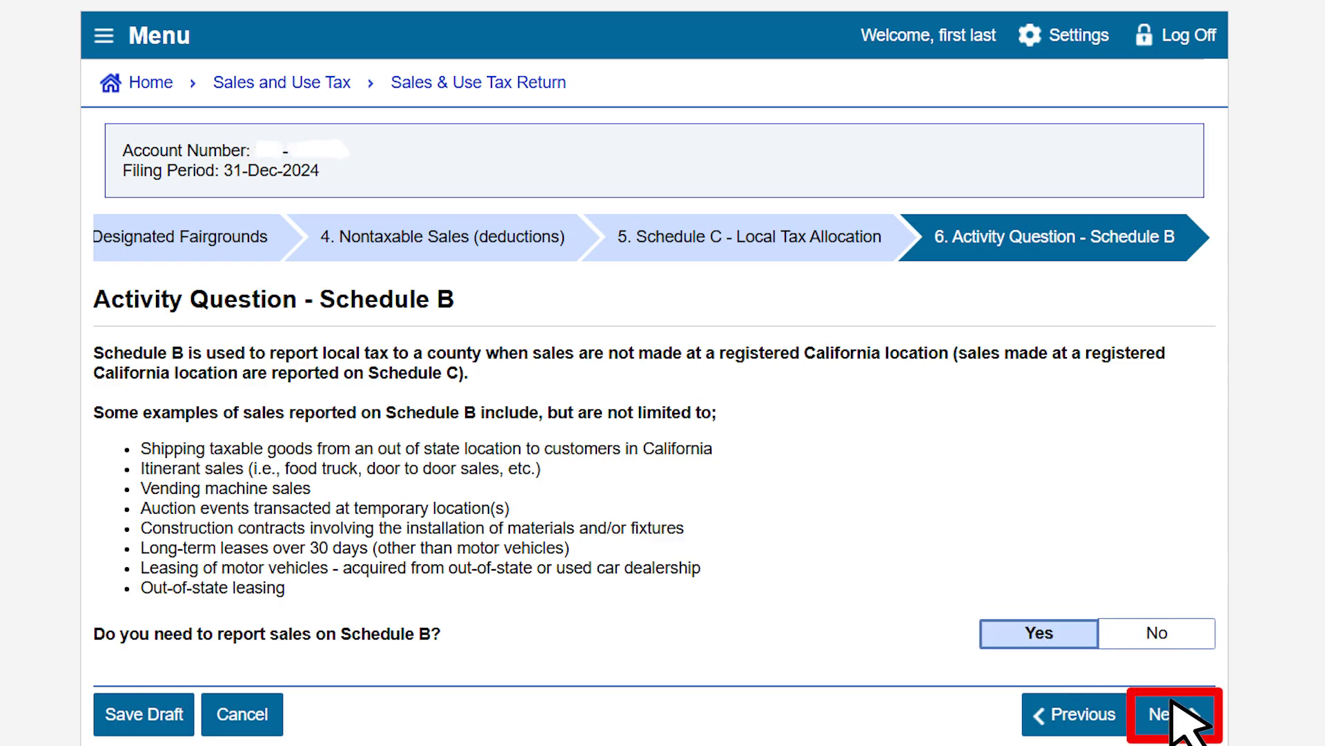
pyautogui.click(1186, 718)
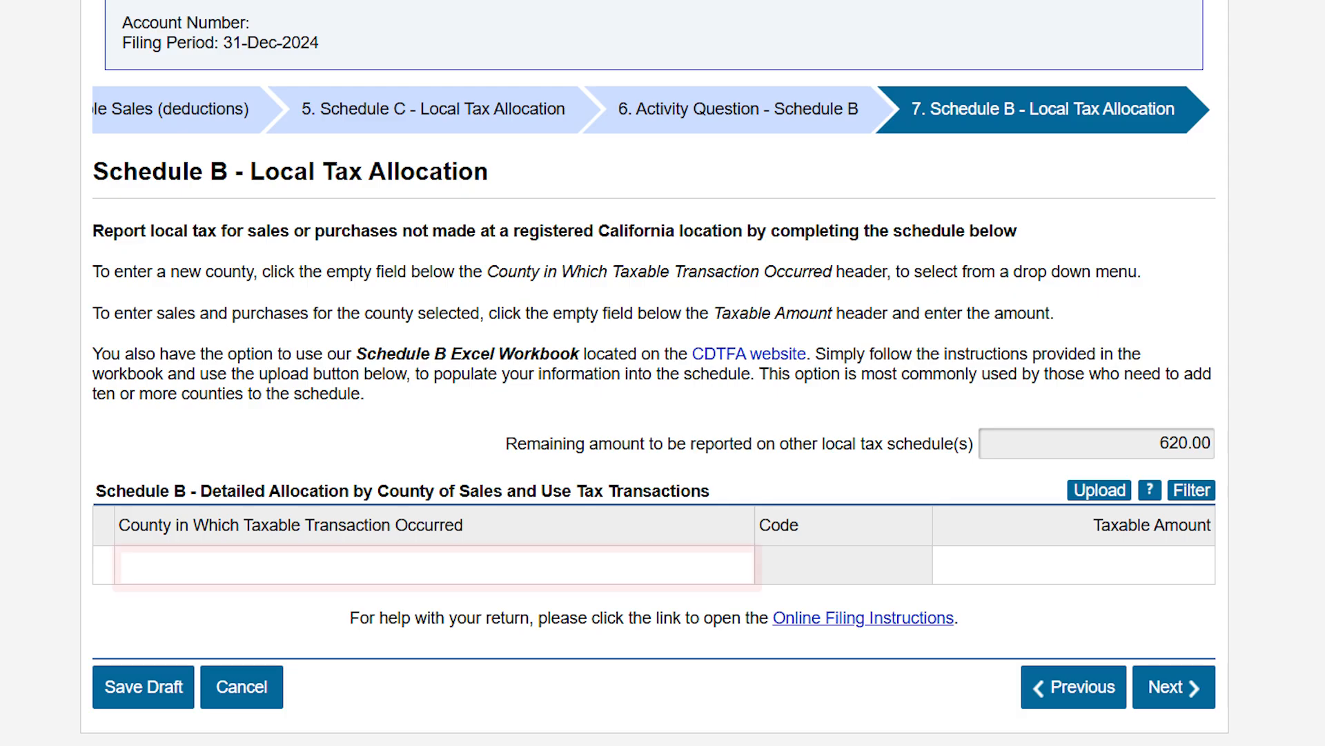
# Allocate a taxable amount of 620.00 to Alameda County on Schedule B and continue to the district tax schedule.
pyautogui.click(269, 556)
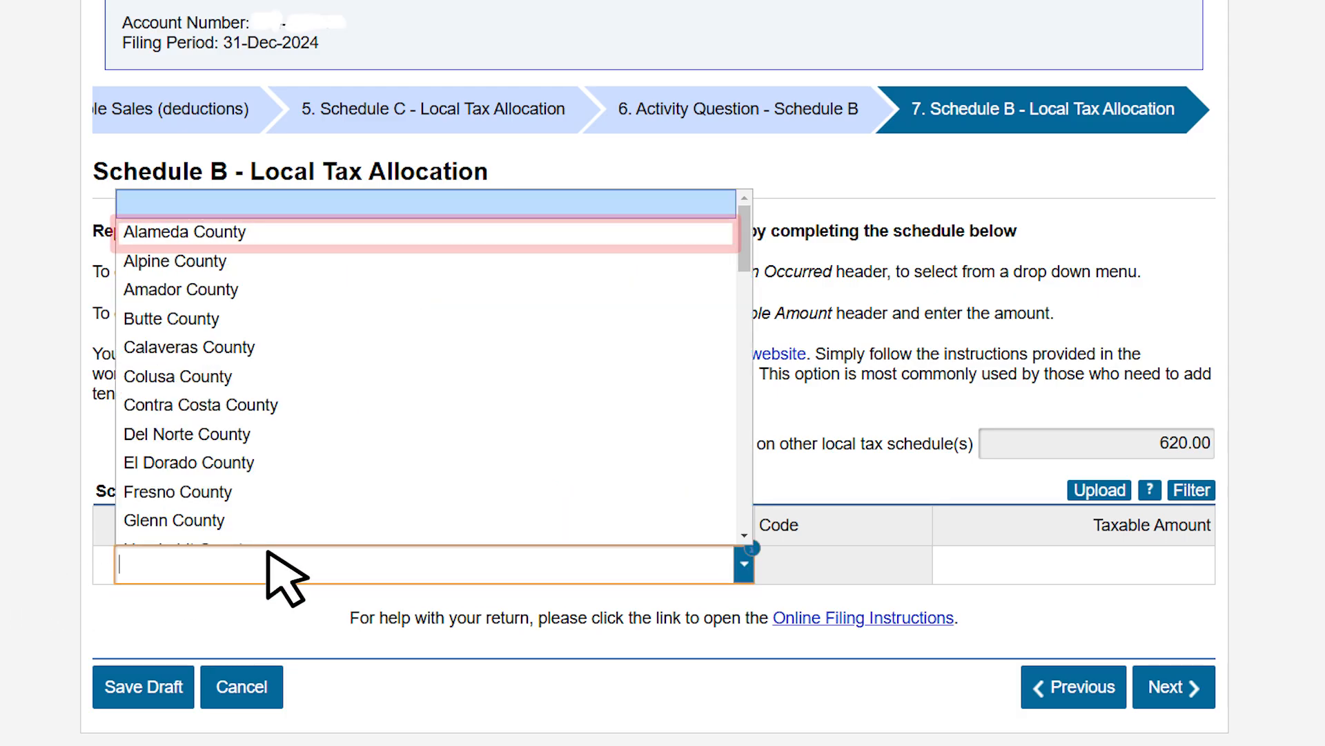
pyautogui.click(269, 234)
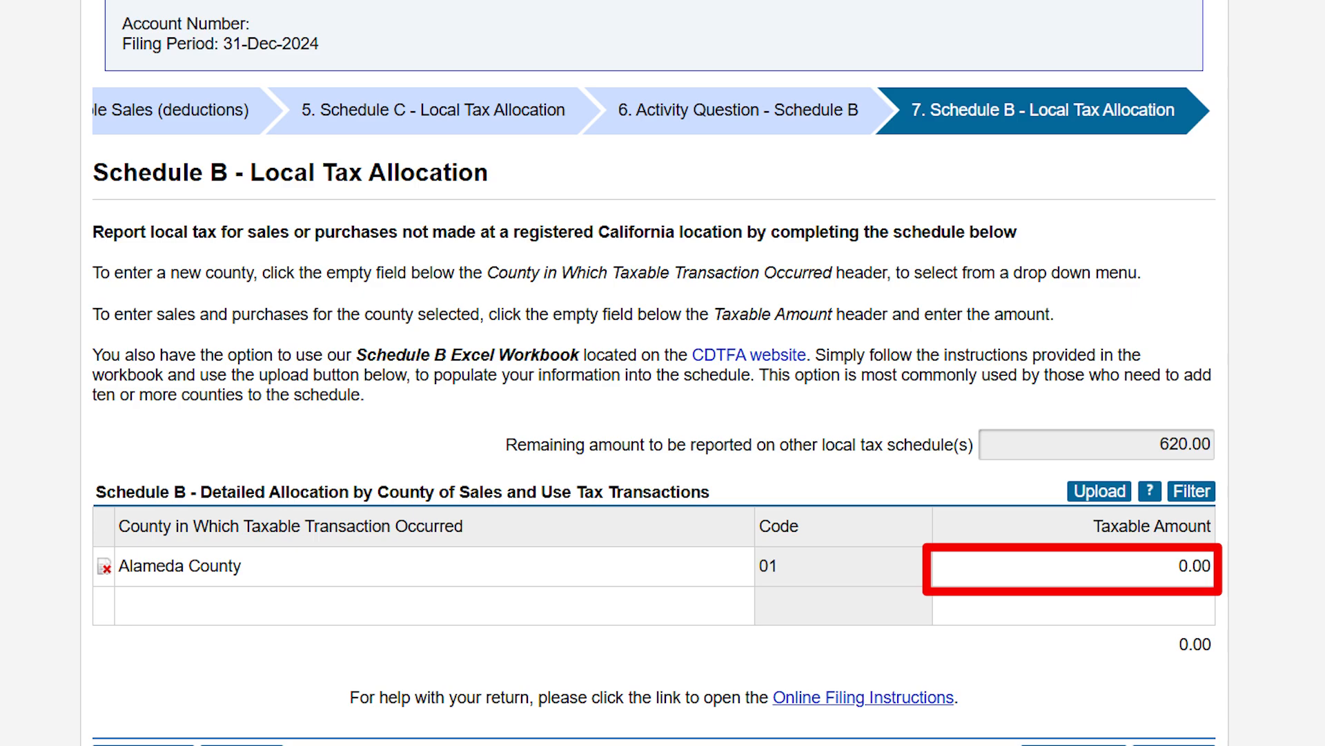
pyautogui.write('620.00')
pyautogui.press('Tab')
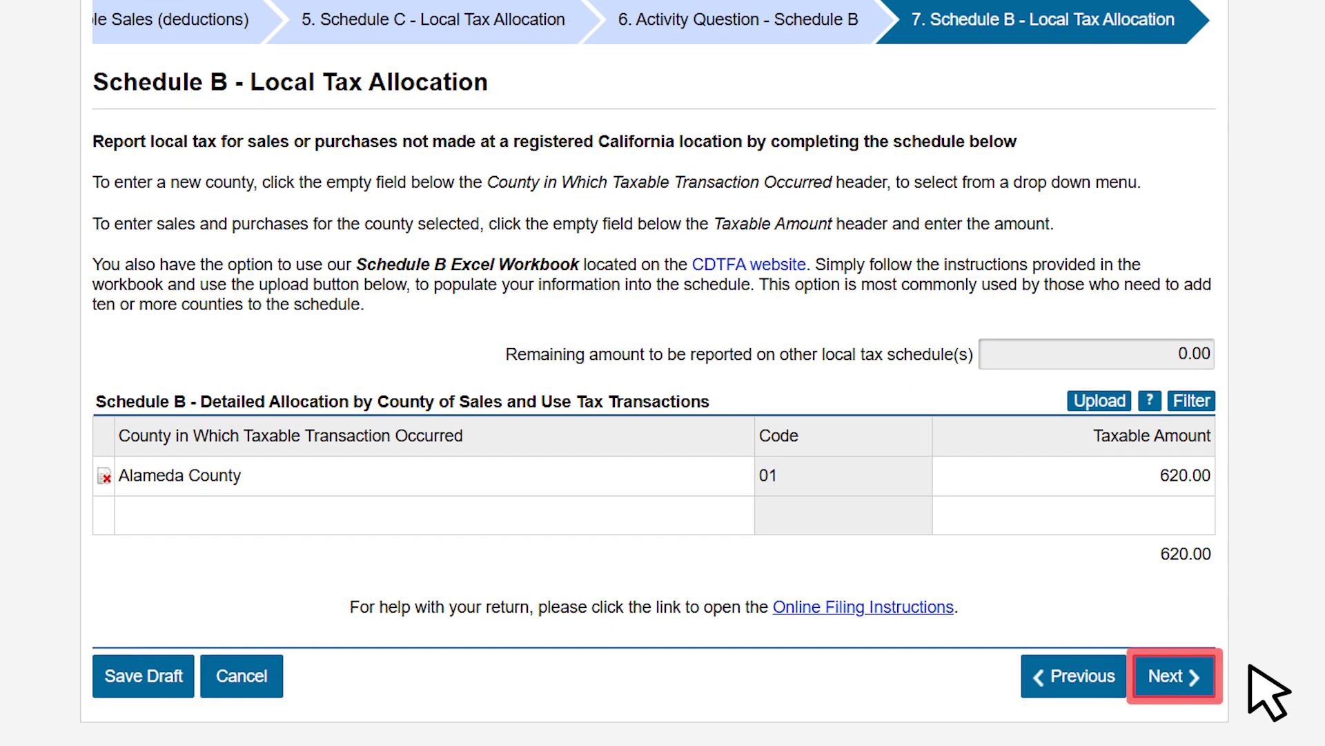
pyautogui.click(1182, 675)
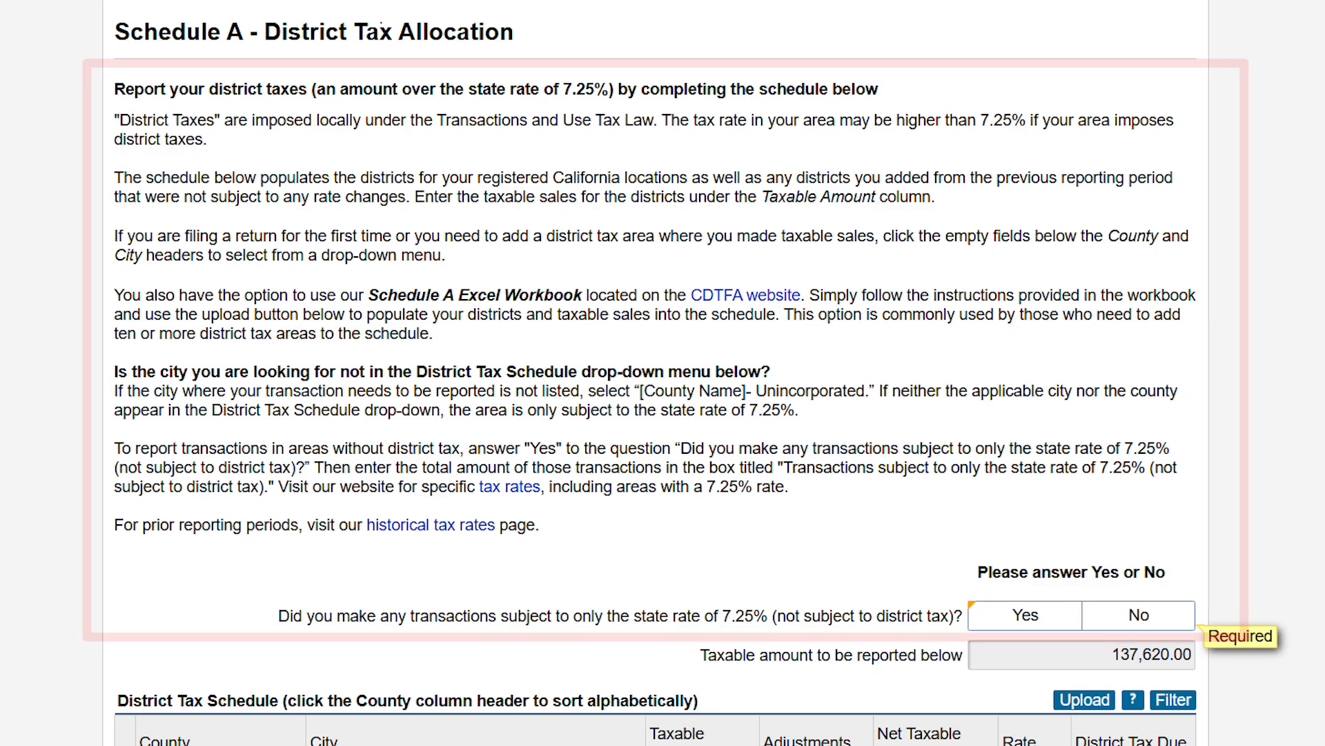
# On Schedule A, answer No to state-rate-only transactions and allocate 130,000.00 to Stockton, 7,000.00 to Sacramento and 620.00 to Alameda (Effective Date: 4/1/2022) - 967.
pyautogui.click(1177, 616)
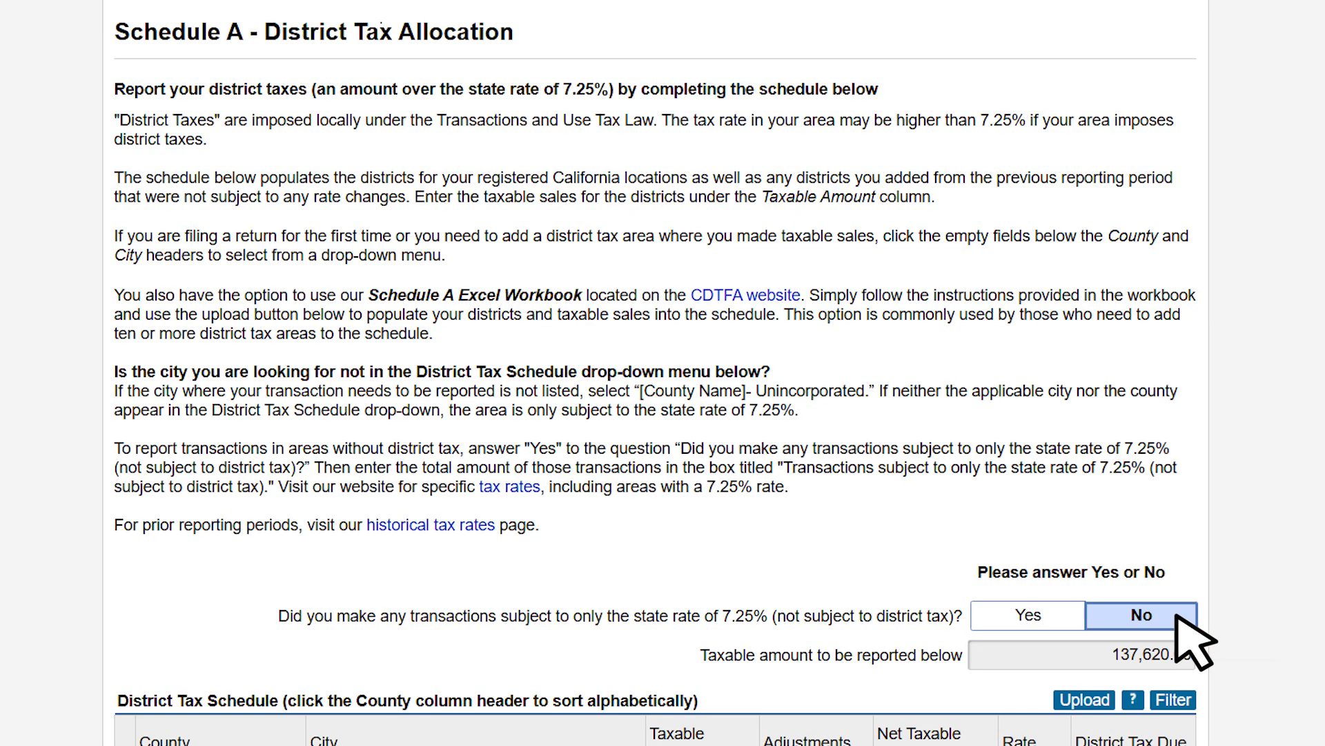
pyautogui.scroll(-7, 1194, 642)
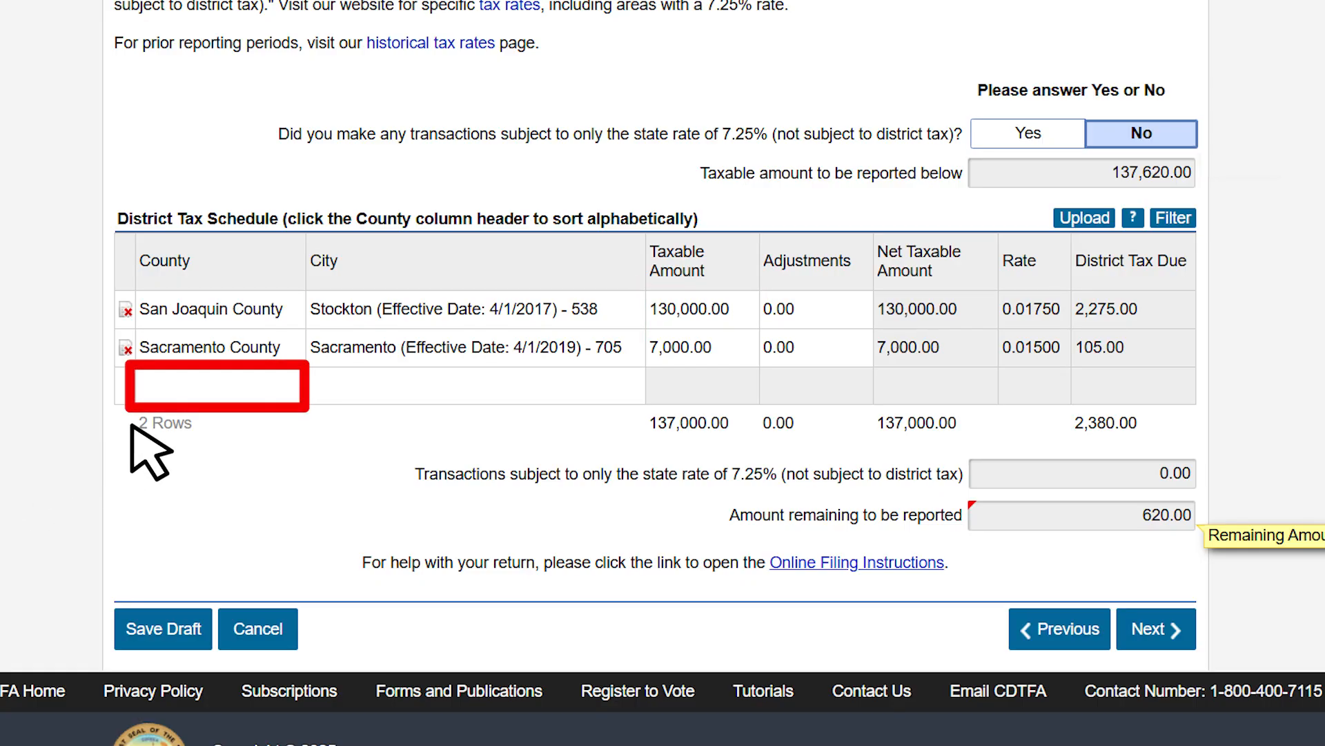
pyautogui.click(227, 388)
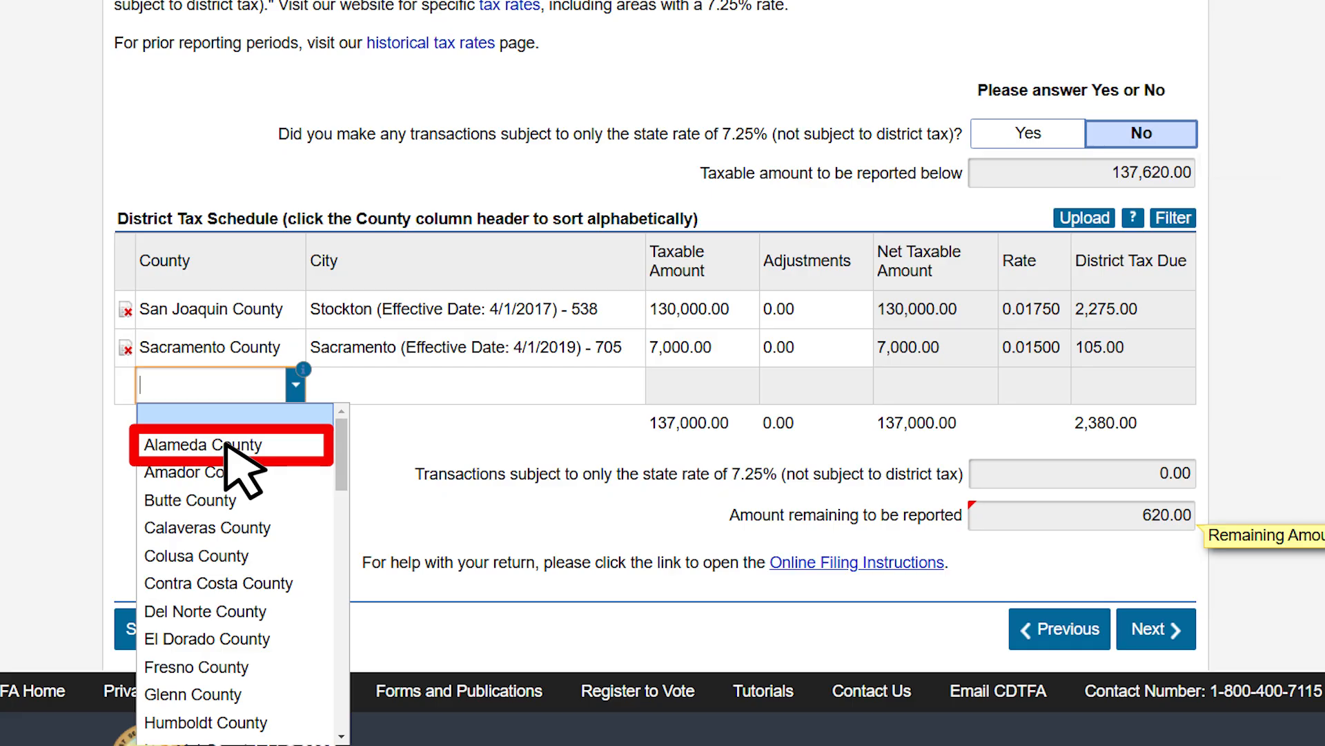
pyautogui.click(226, 446)
pyautogui.click(456, 418)
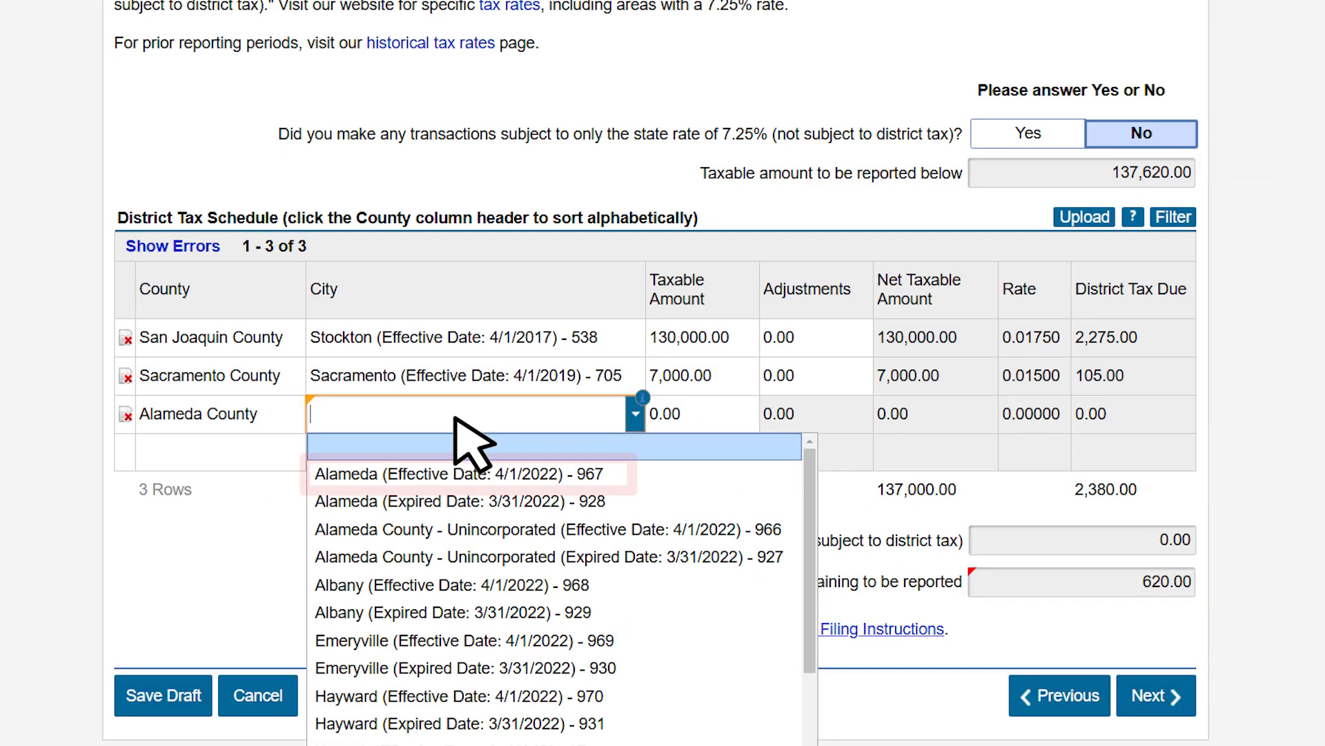
pyautogui.click(456, 473)
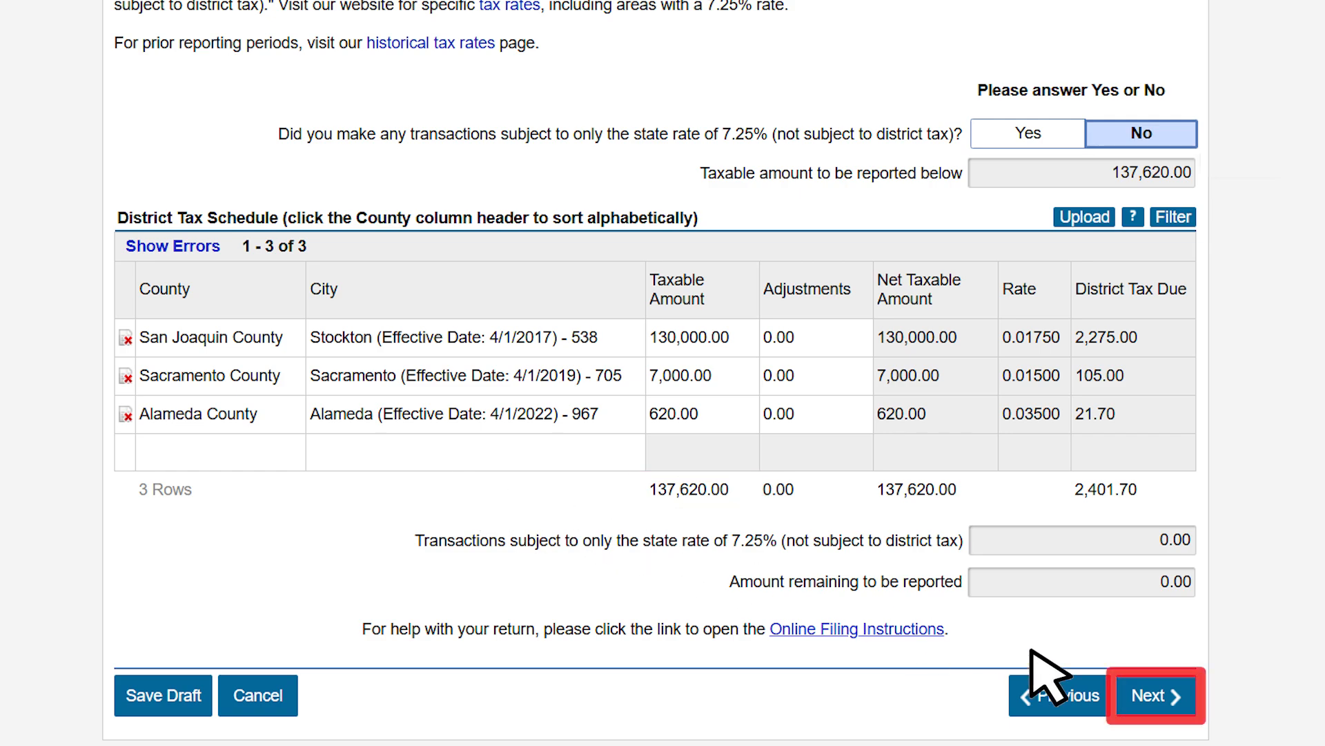
pyautogui.click(1151, 693)
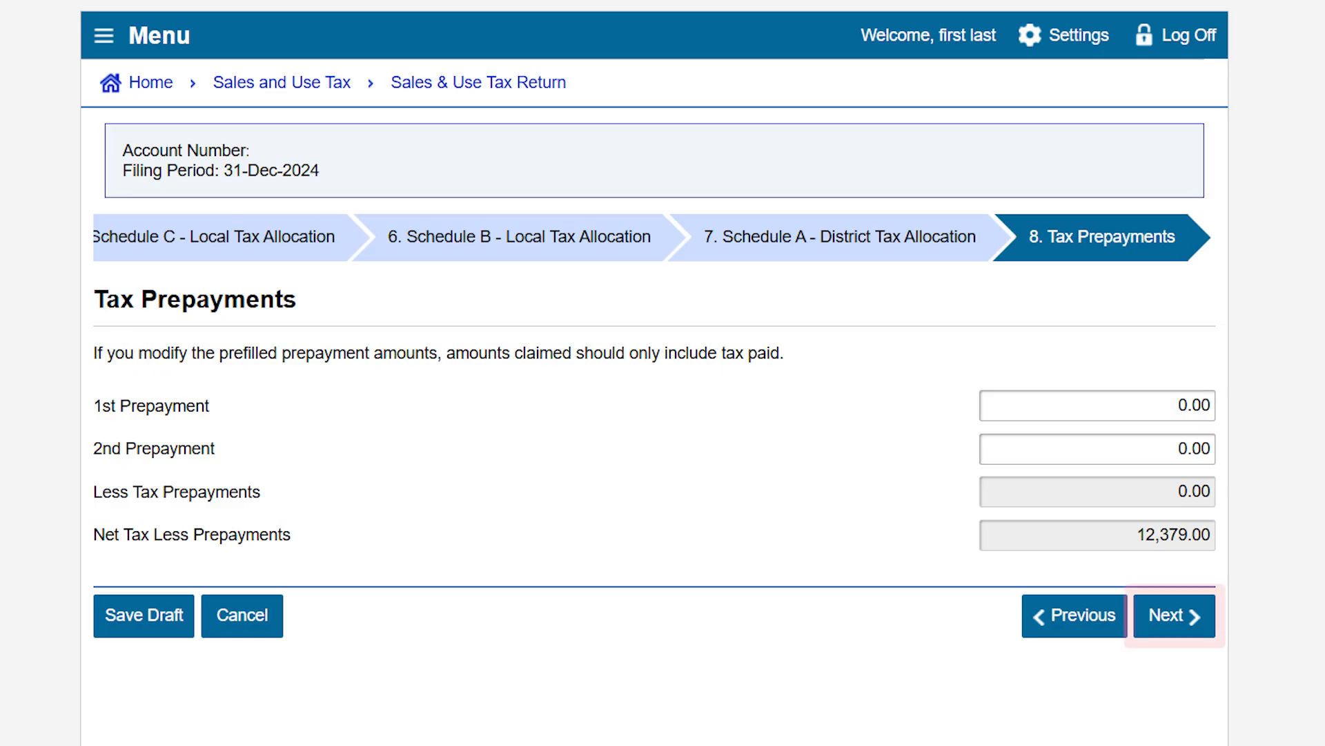
# Leave both tax prepayments at 0.00 and answer No to having taxable transactions in prepayment periods 1 and 2.
pyautogui.click(1175, 616)
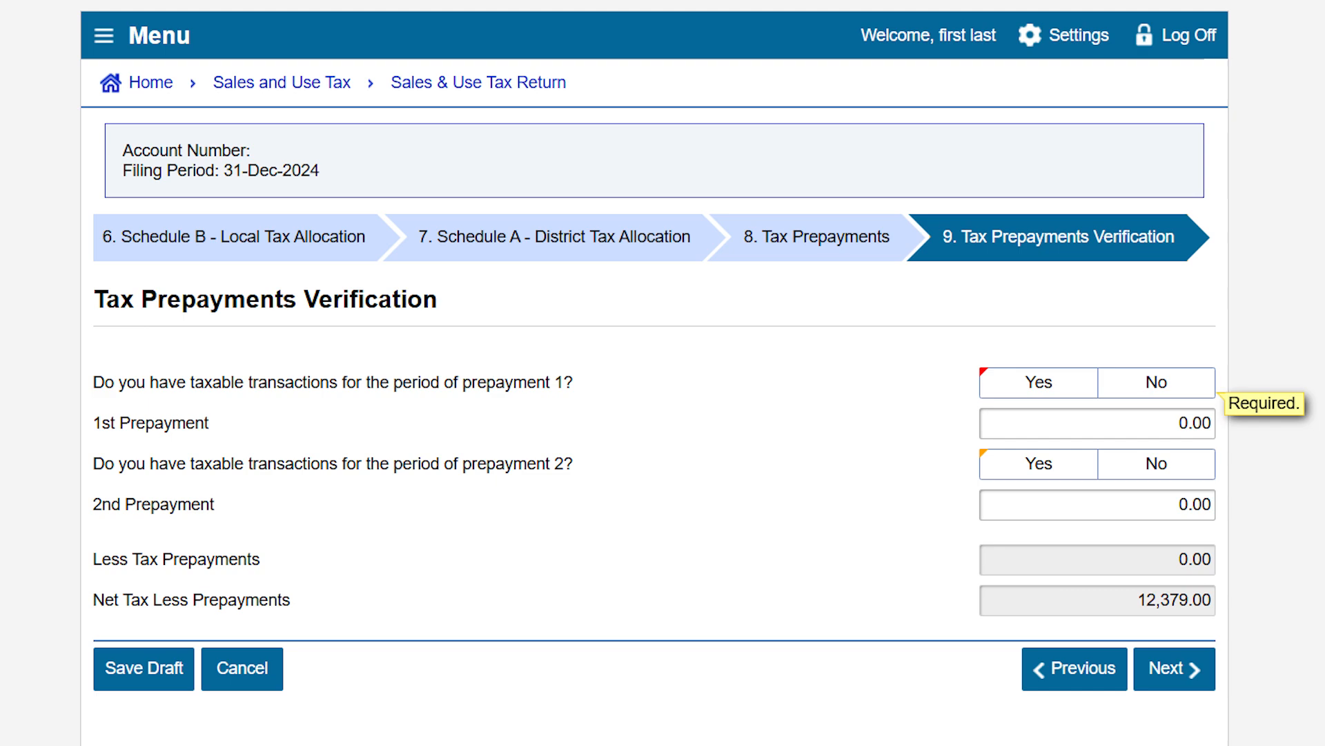
pyautogui.click(1176, 381)
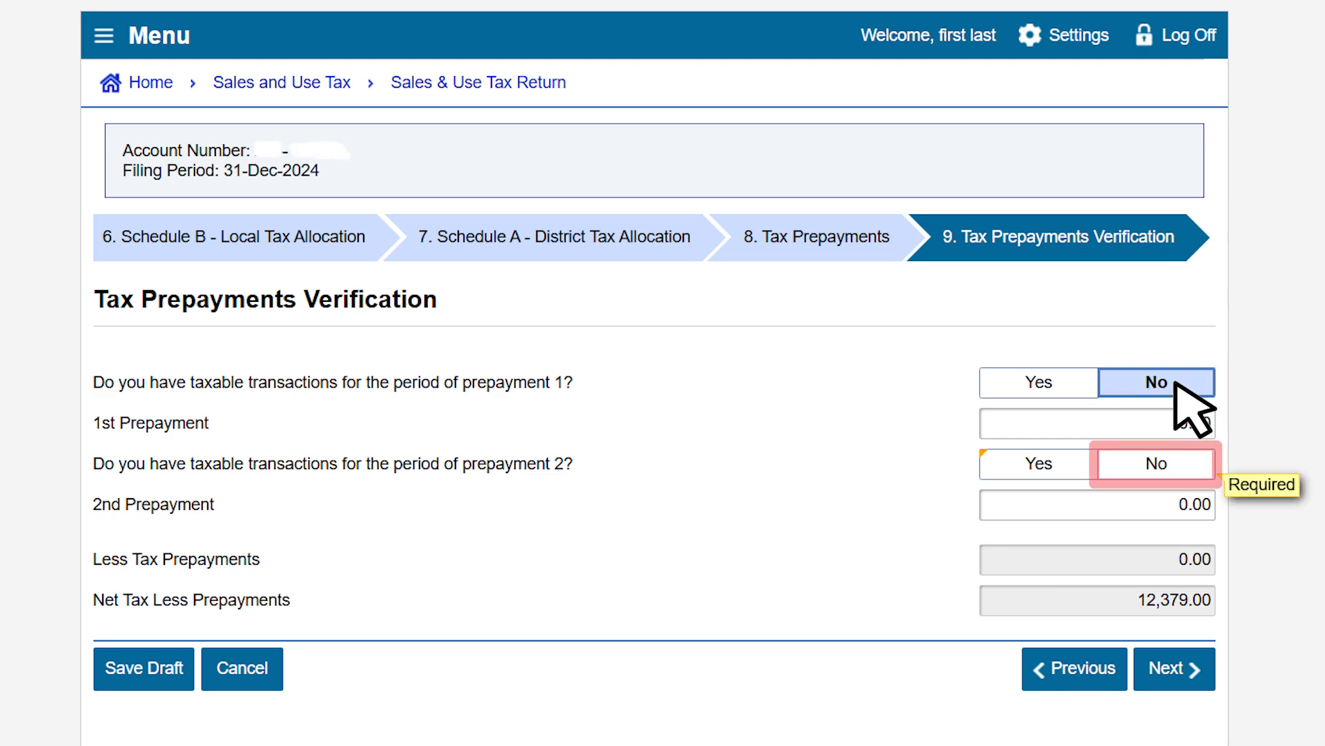
pyautogui.click(1176, 463)
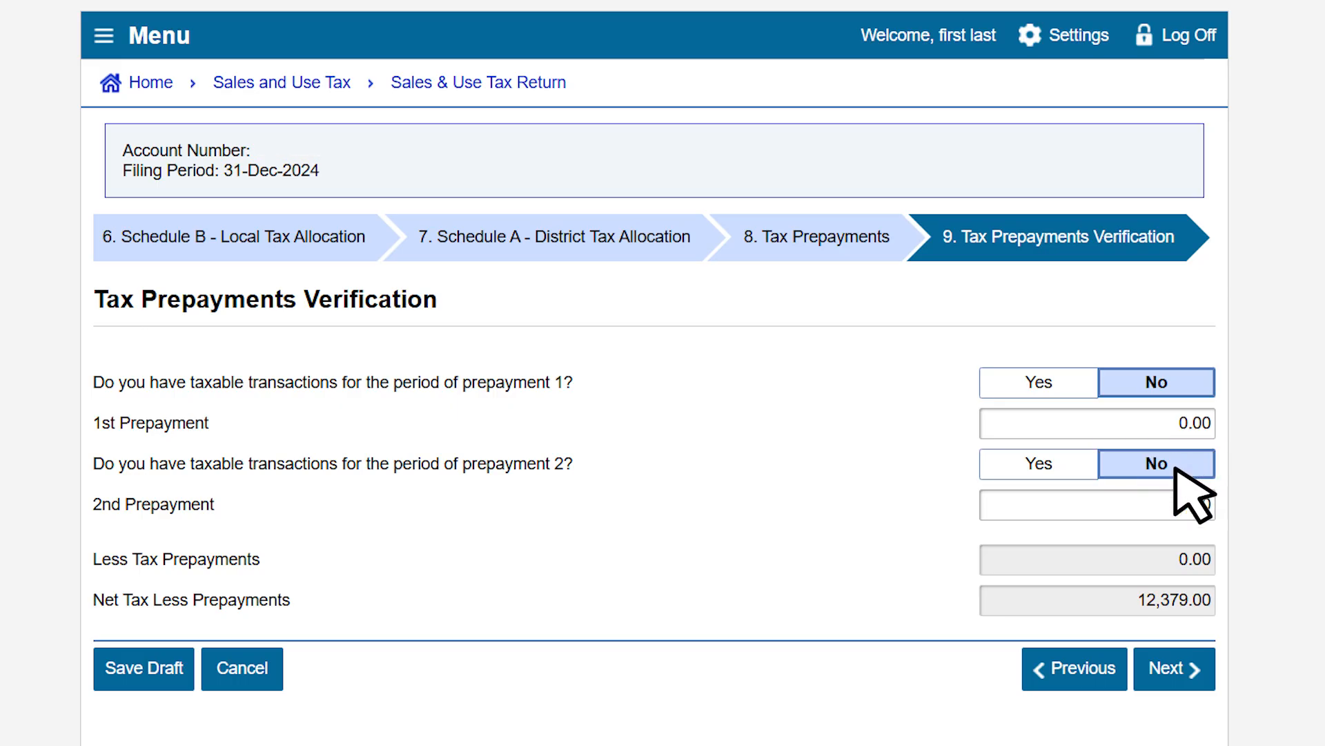
pyautogui.click(1175, 664)
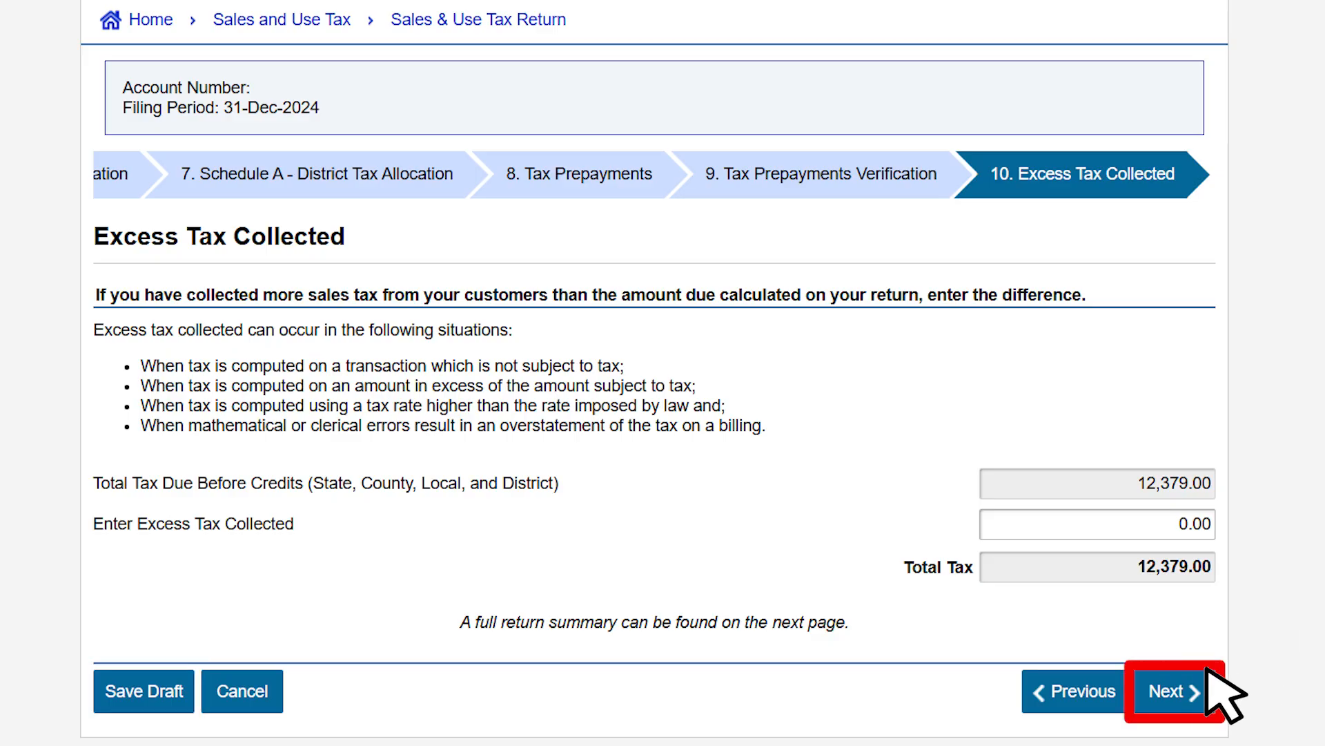
# Leave excess tax collected at 0.00, review the return summary and continue to the filer information.
pyautogui.click(1177, 687)
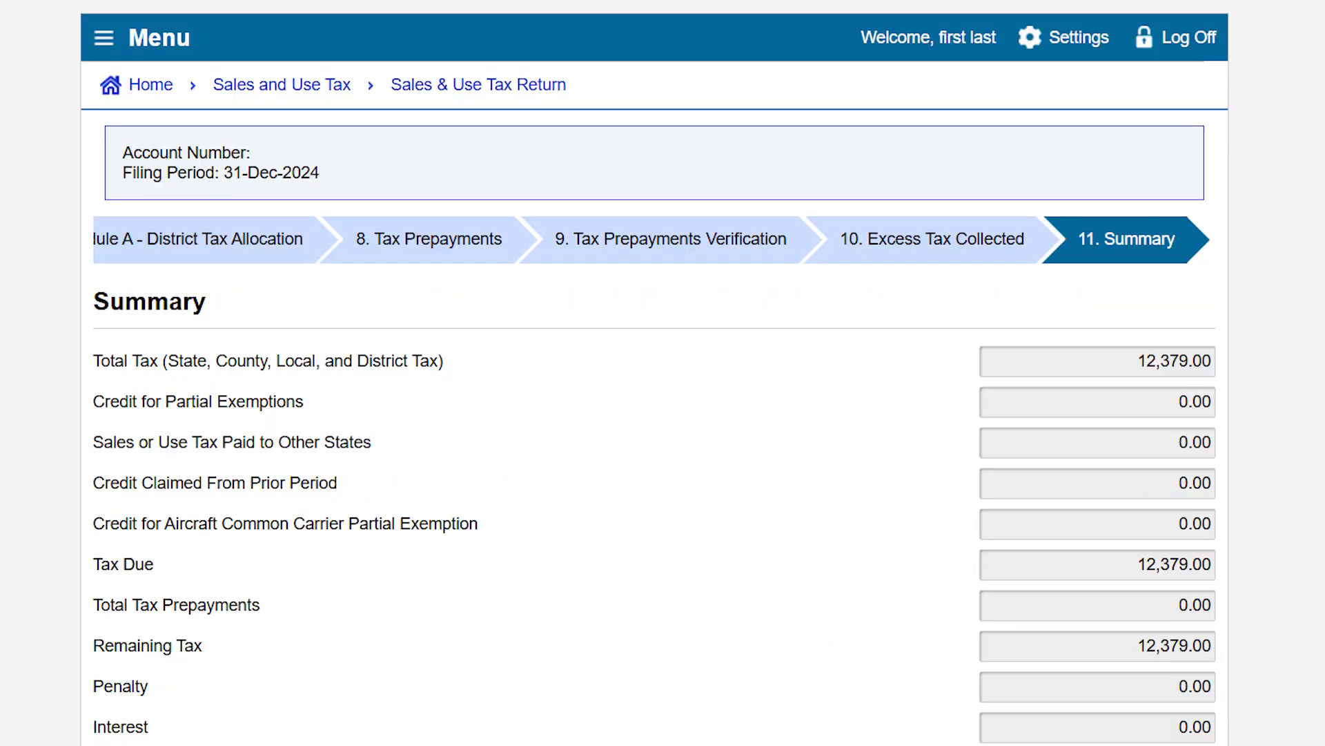
pyautogui.scroll(-3, 654, 372)
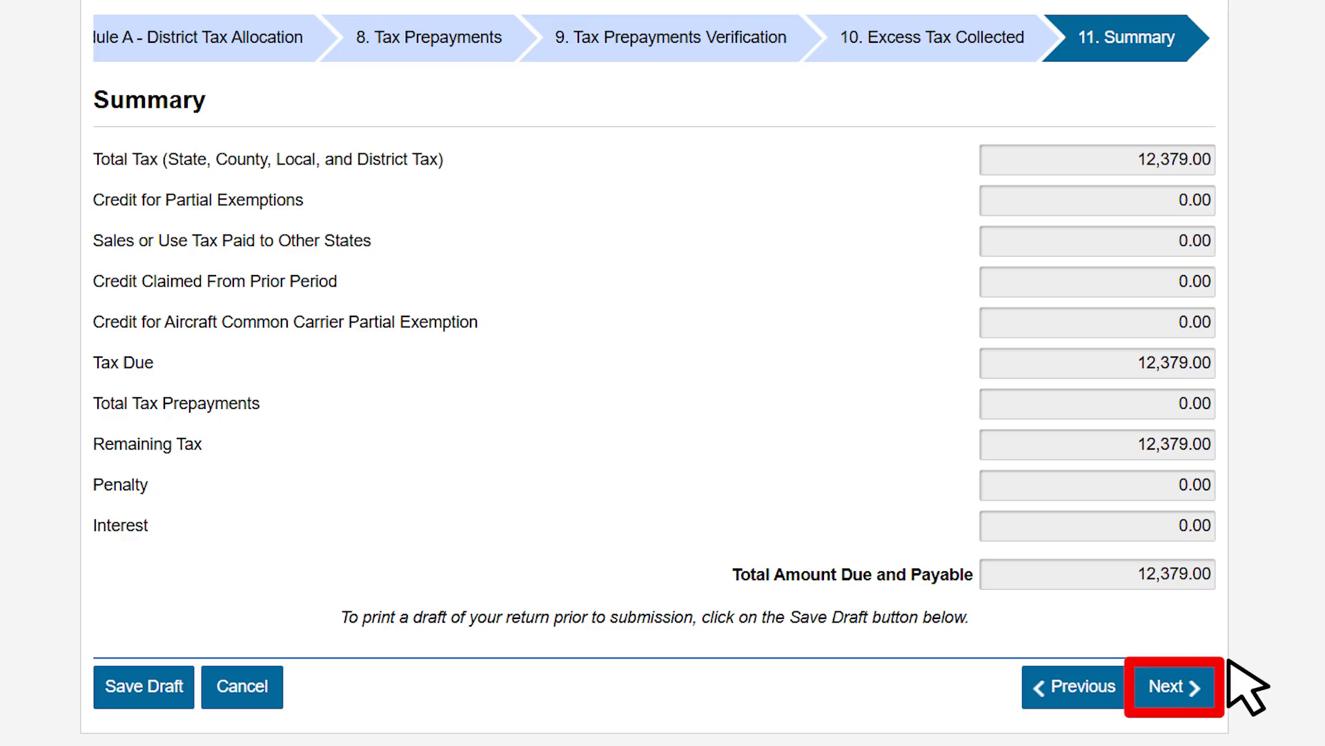
pyautogui.click(1173, 687)
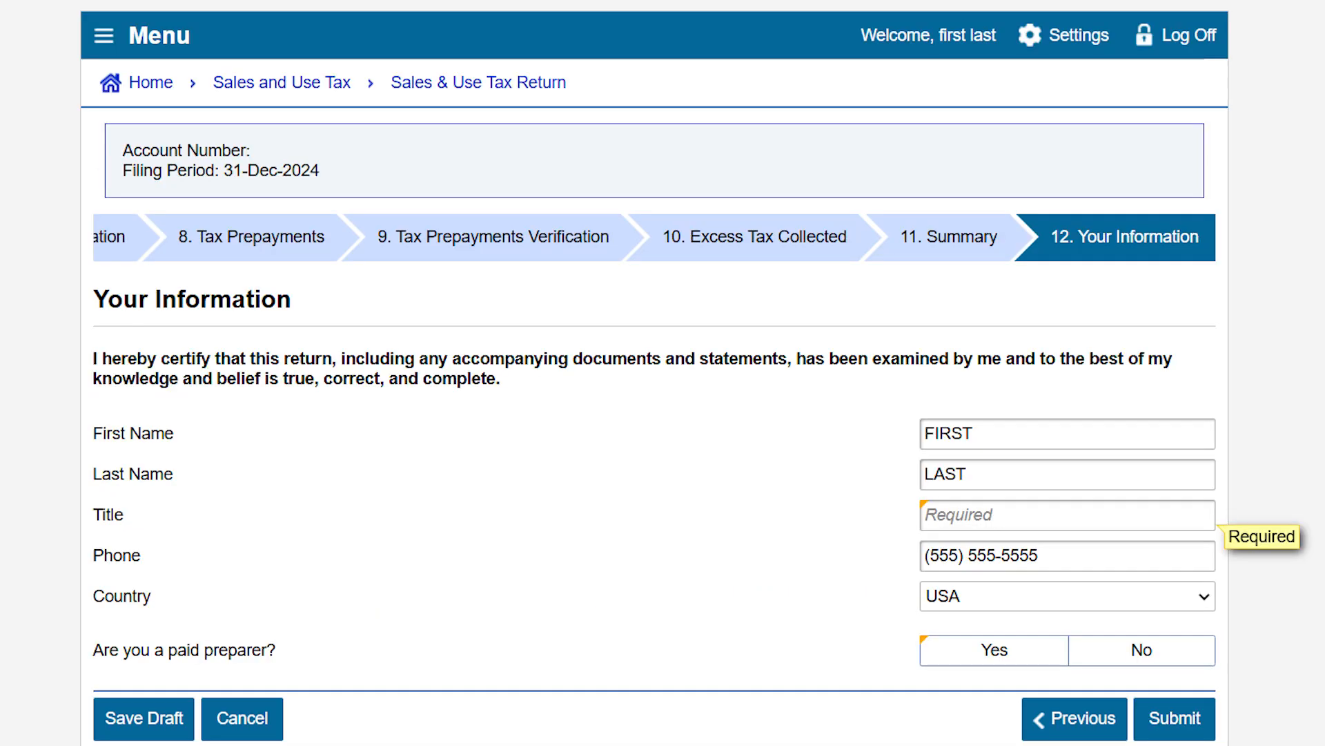
# Enter TITLE as the filer's title, answer No to being a paid preparer and submit the return.
pyautogui.scroll(-1, 655, 373)
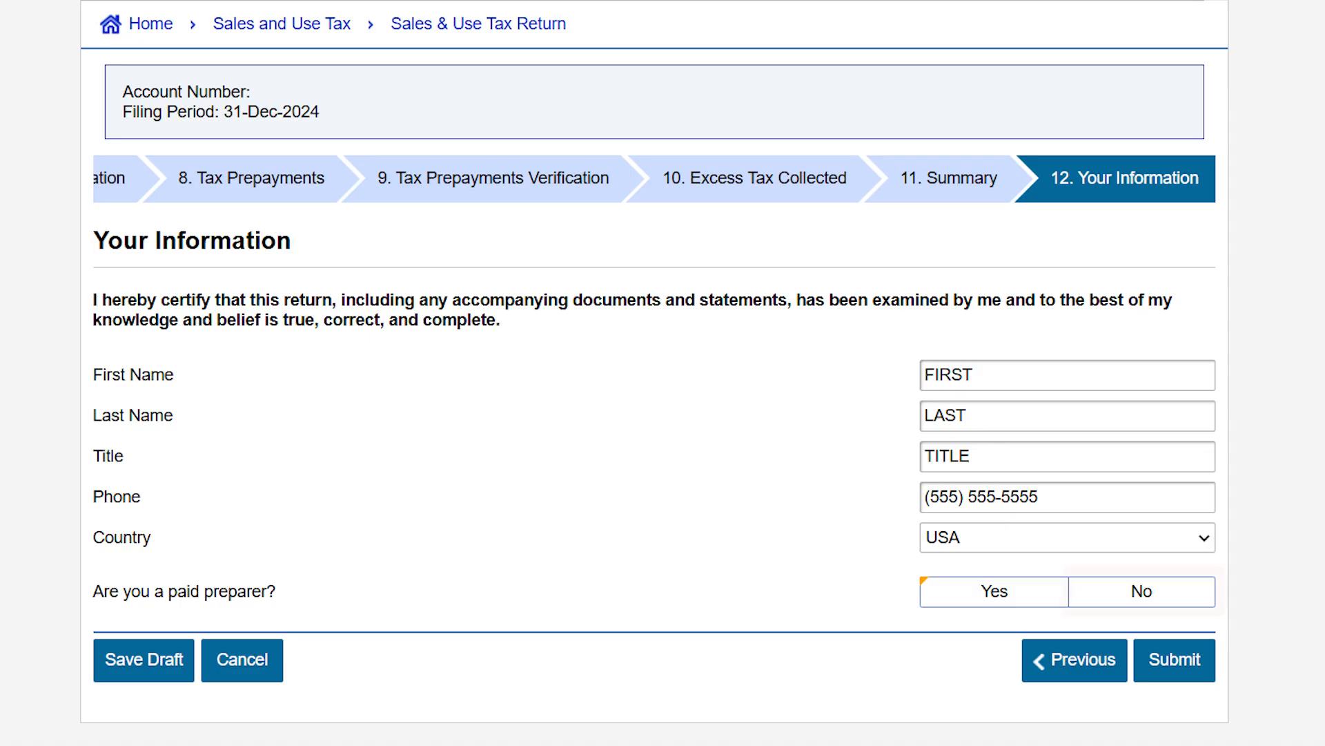
pyautogui.click(1173, 591)
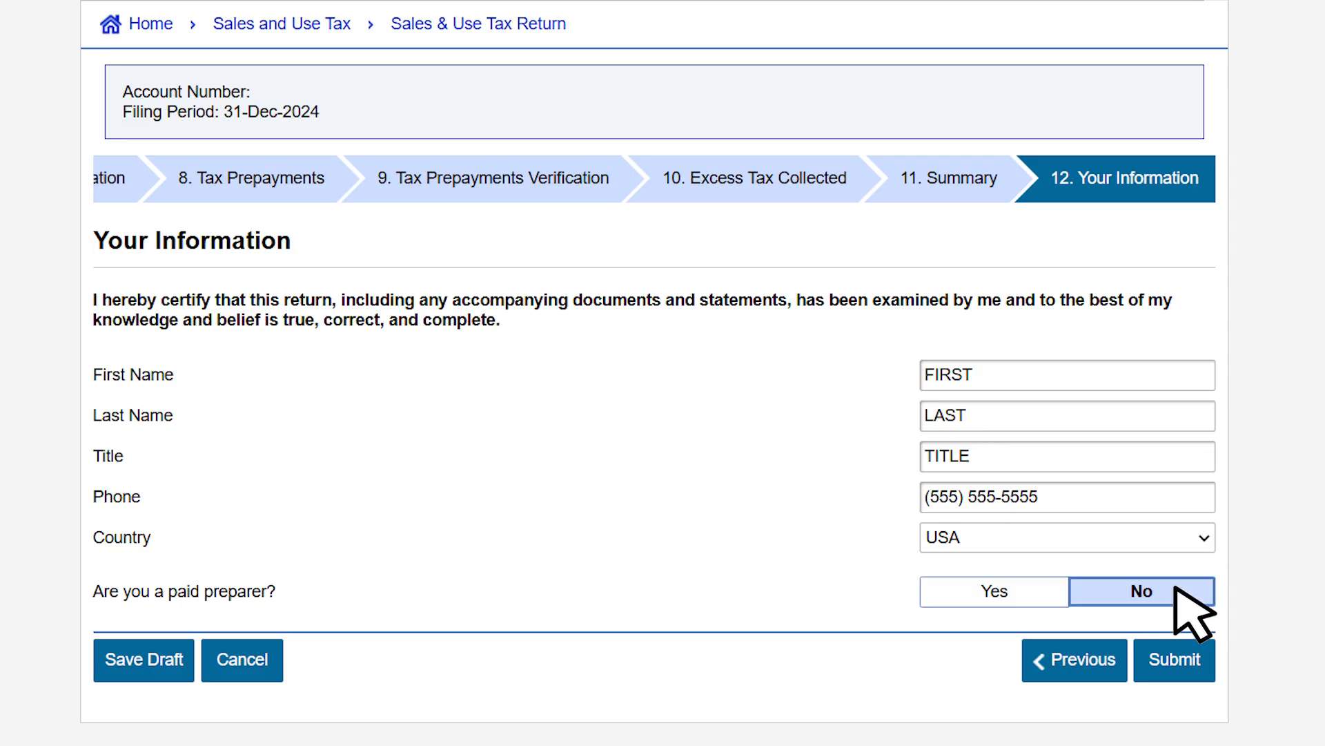
pyautogui.click(1173, 659)
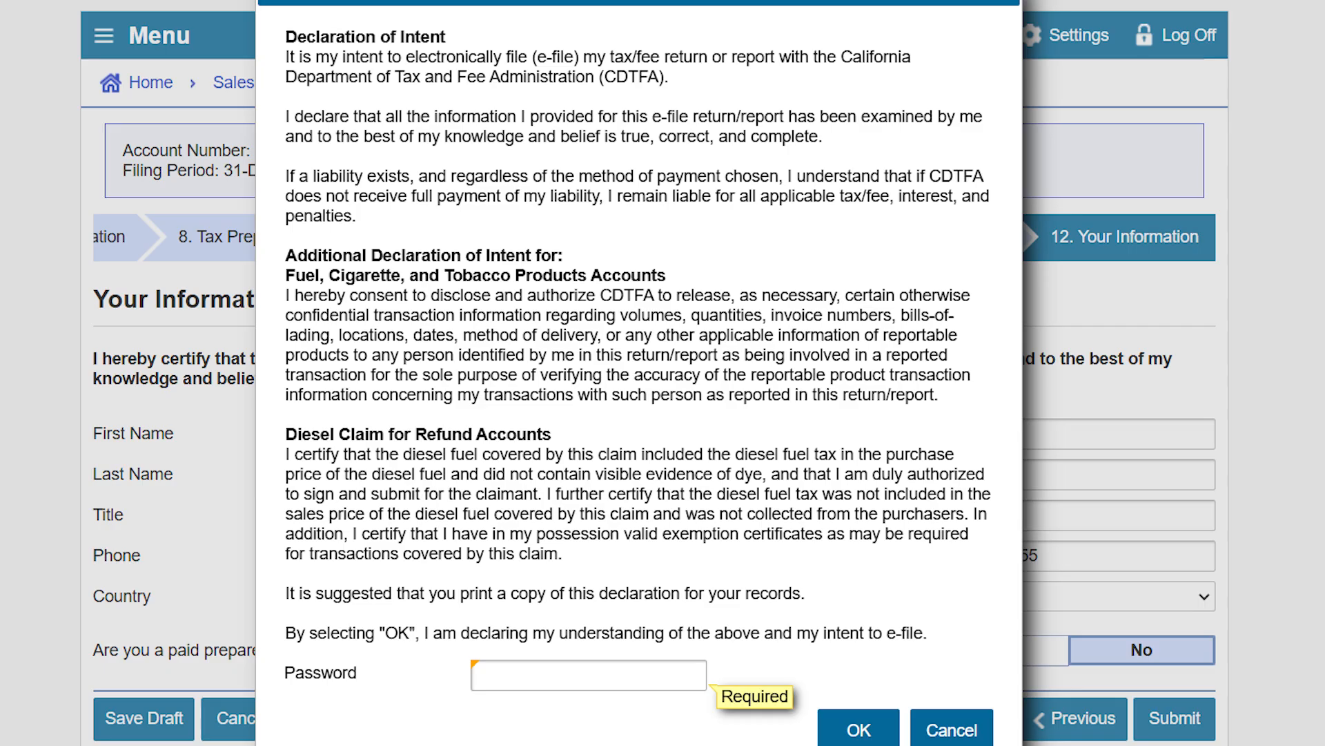